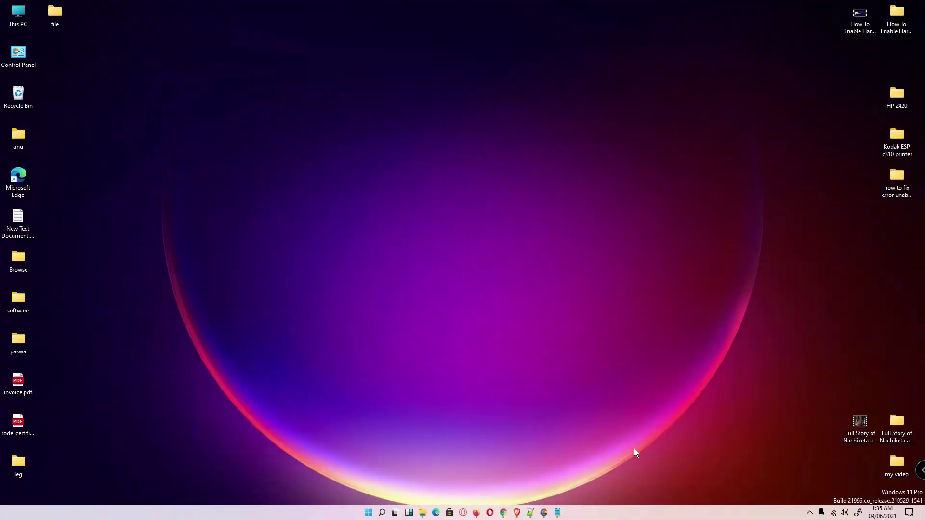
Step: From the notes' MEGA link page, download the Mirroring Pack folder as Mirroring Pack.zip
click(559, 514)
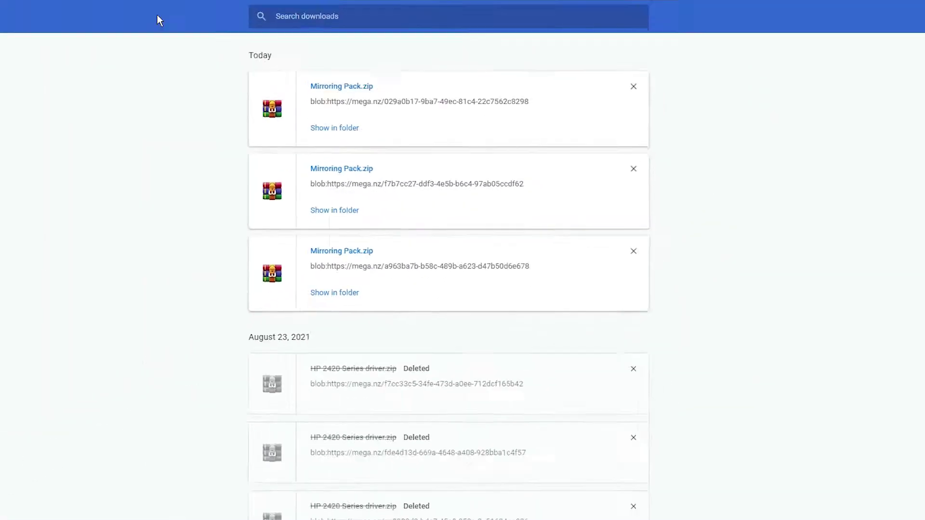
click(169, 5)
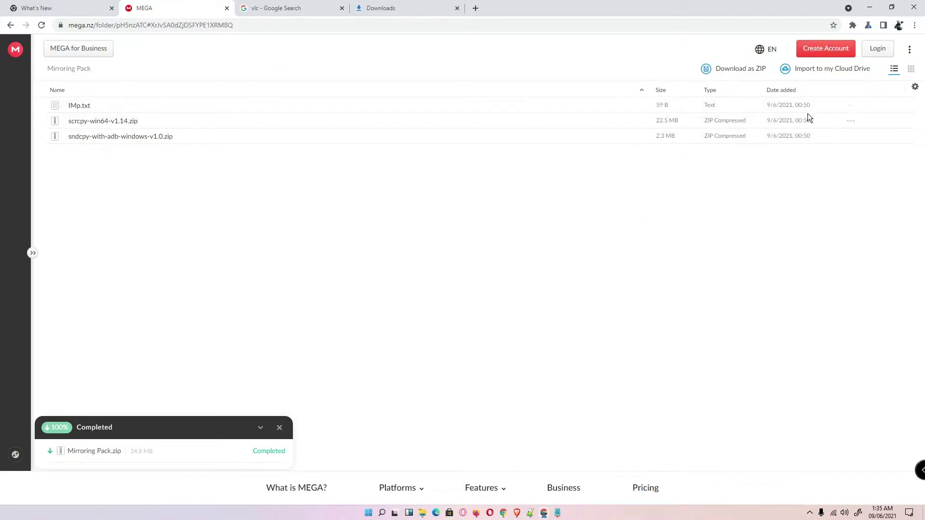
click(728, 75)
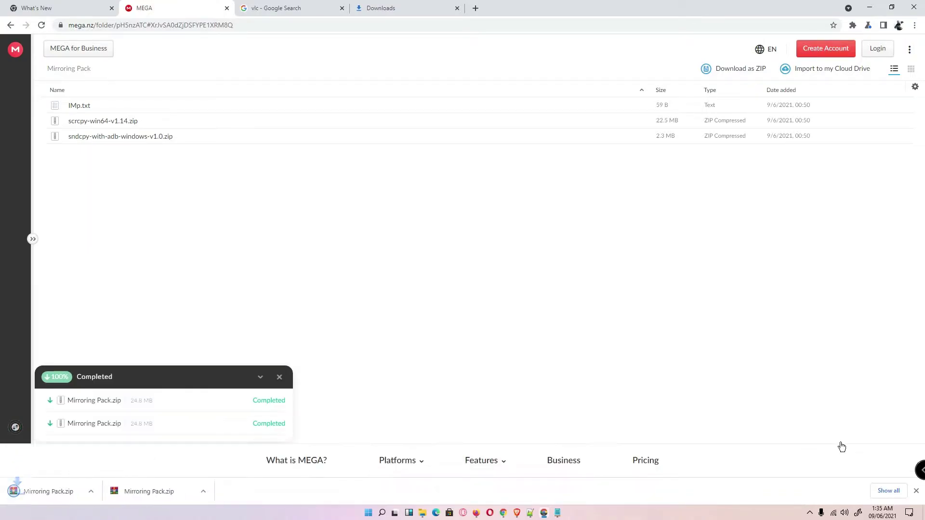
Step: Move Mirroring Pack.zip from the Downloads folder onto the desktop and clear the windows away
click(889, 491)
click(377, 140)
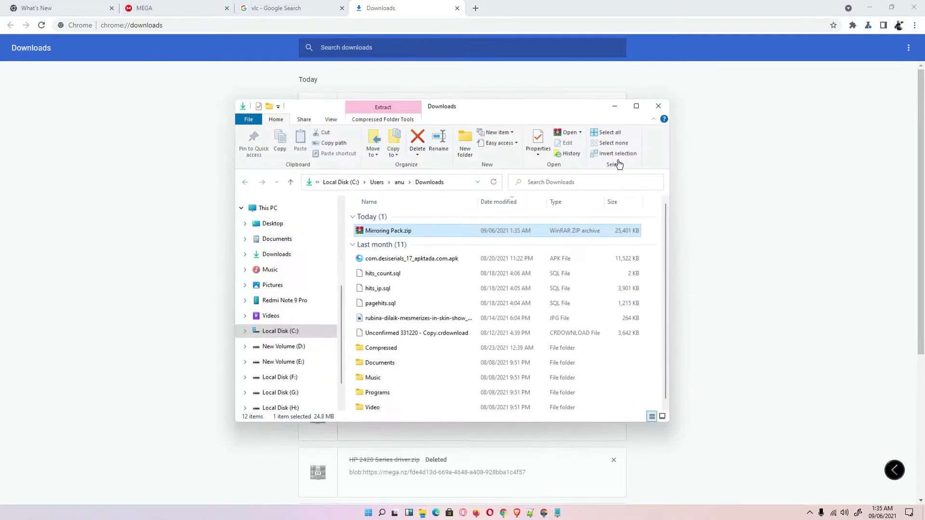
click(869, 7)
drag(406, 235, 200, 190)
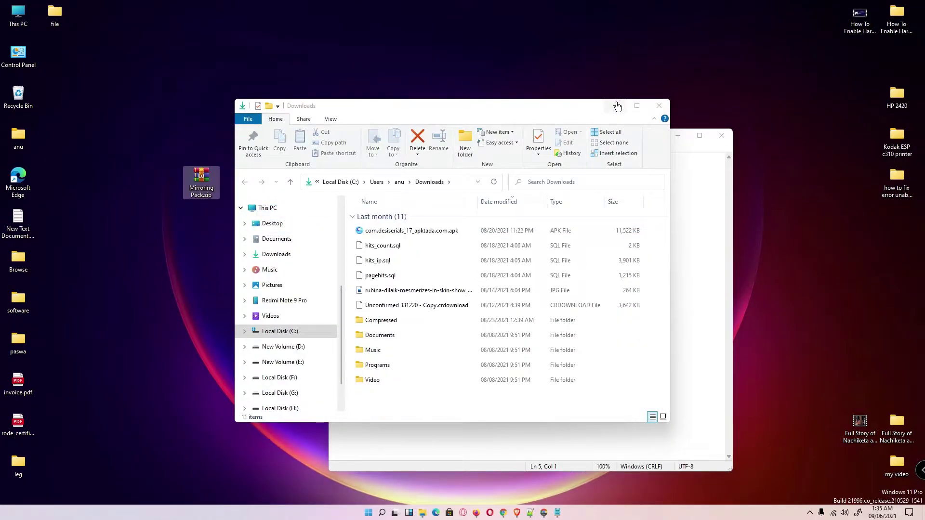
click(618, 106)
click(679, 136)
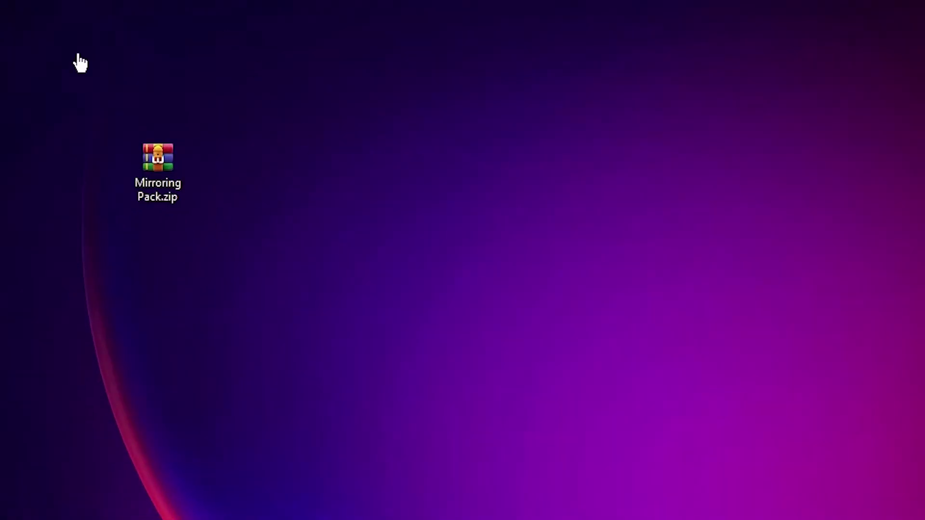
Step: Extract Mirroring Pack.zip into a Mirroring Pack desktop folder placed below the zip
right_click(150, 177)
click(208, 228)
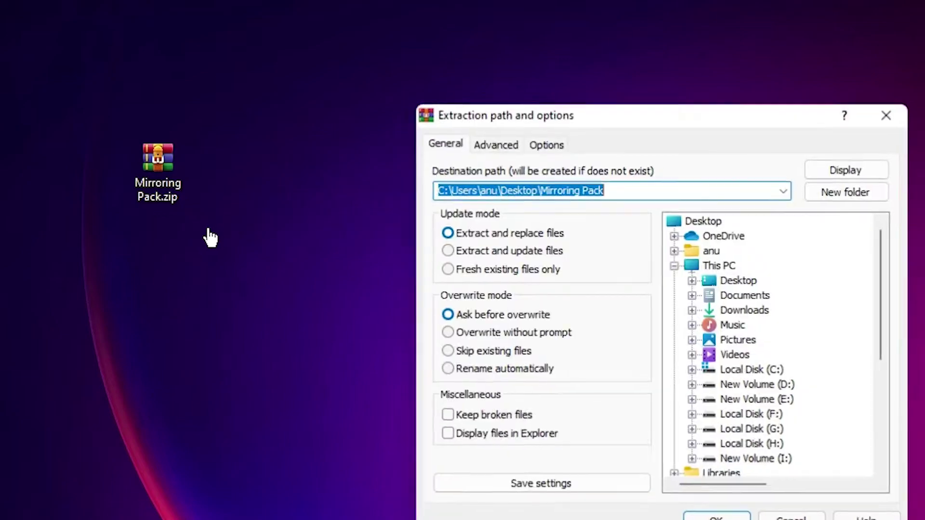
click(717, 518)
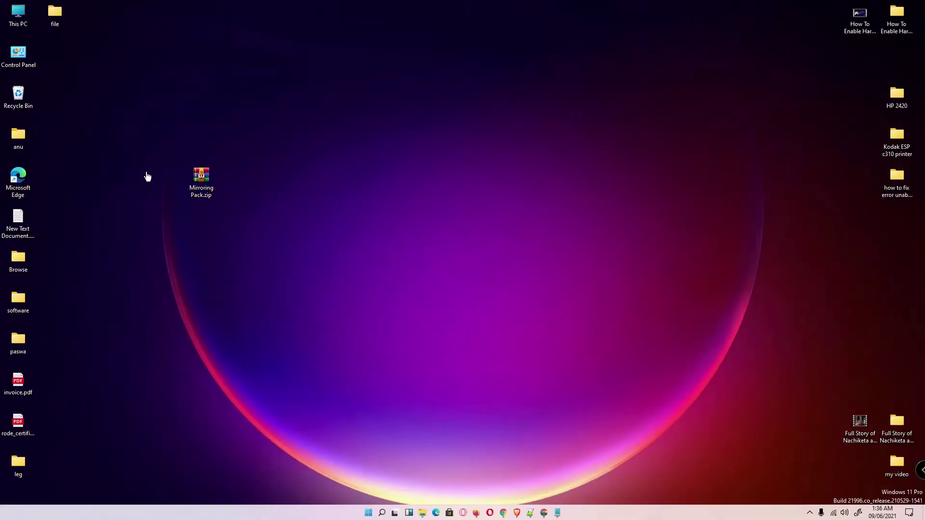
drag(64, 68, 178, 256)
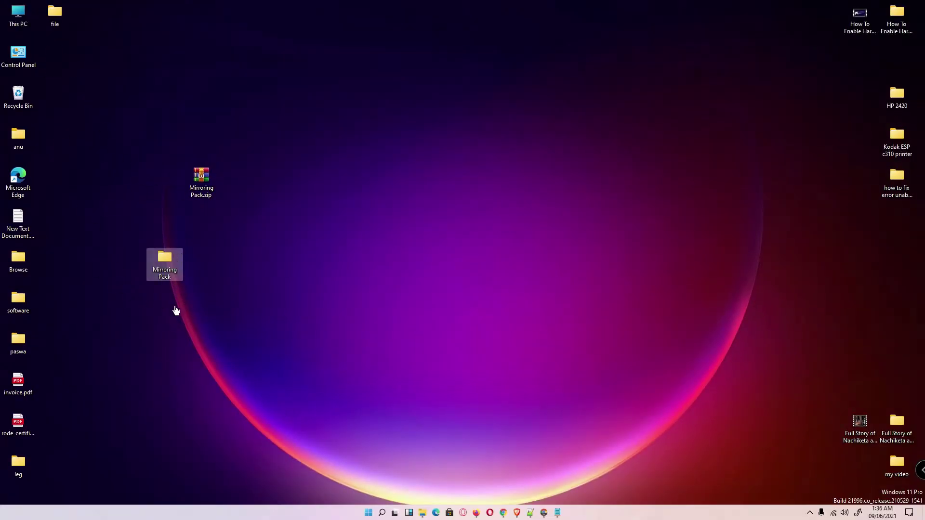
Step: Open the inner Mirroring Pack folder and extract scrcpy-win64-v1.14.zip
double_click(157, 264)
double_click(403, 224)
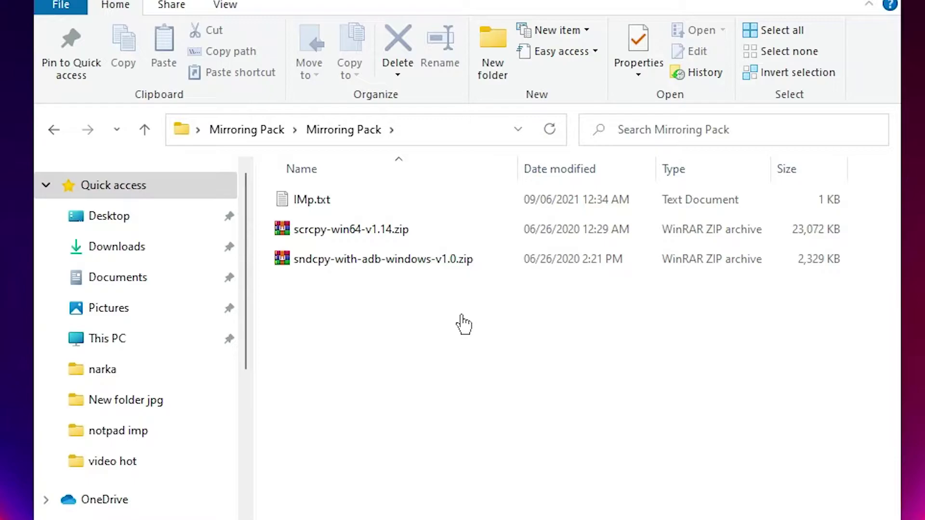
click(368, 237)
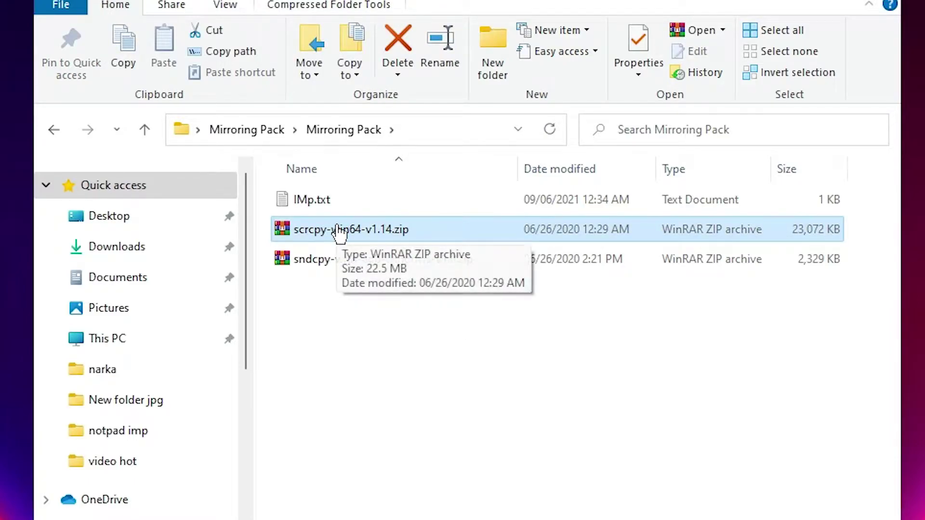
right_click(339, 233)
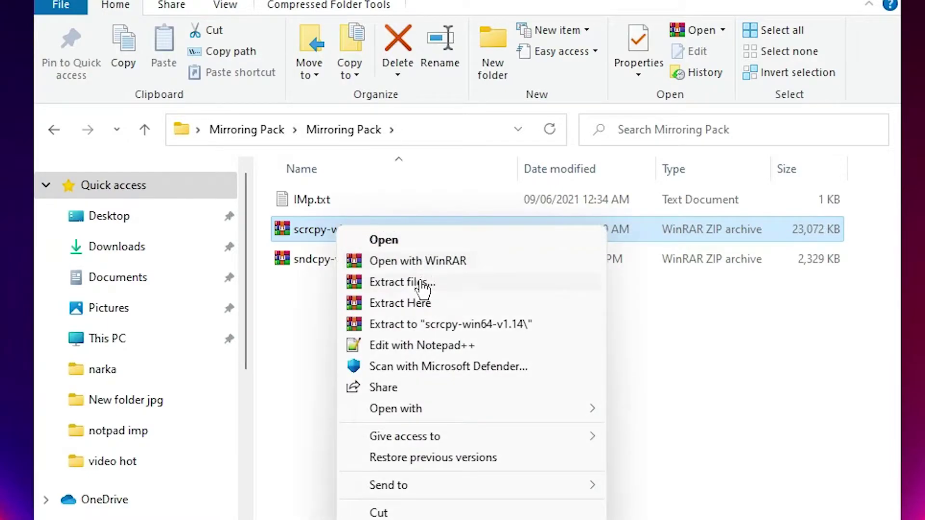
click(420, 286)
click(521, 455)
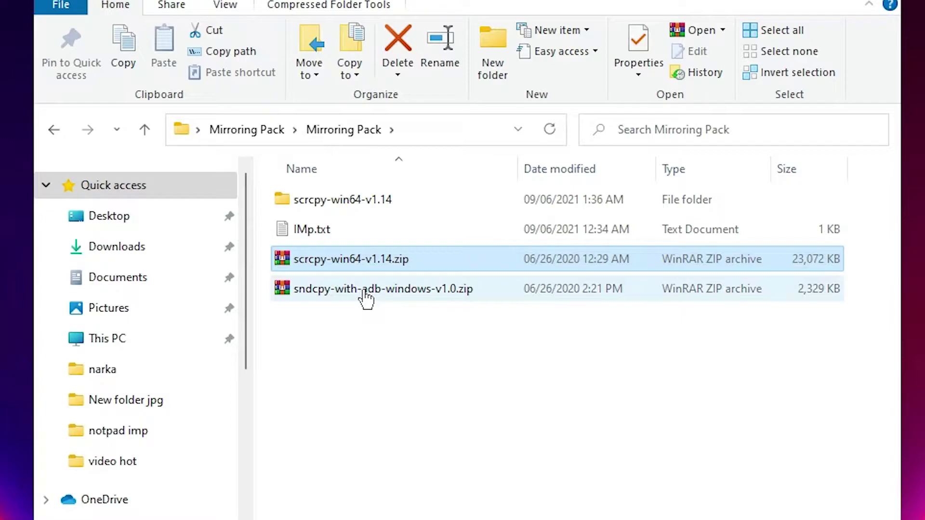
Step: Extract sndcpy-with-adb-windows-v1.0.zip and check both new extracted folders
click(362, 296)
right_click(355, 294)
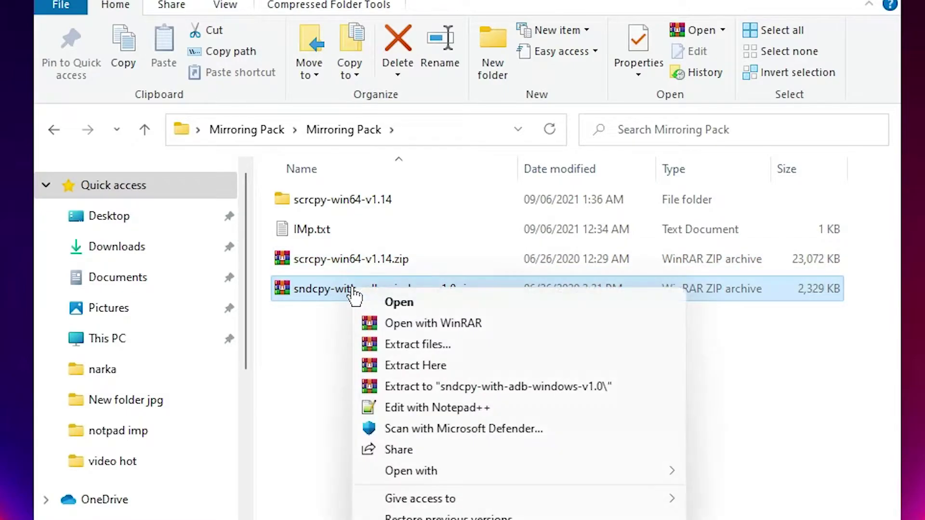
click(441, 346)
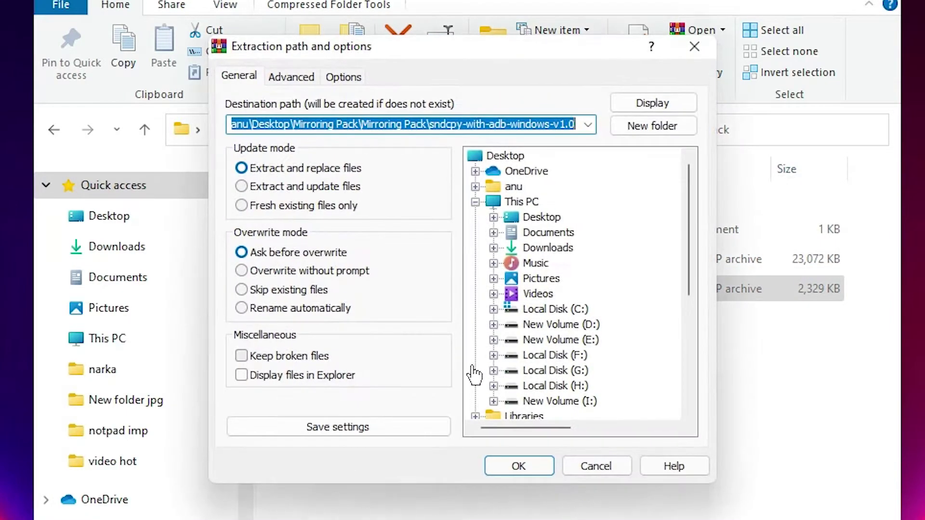
click(520, 467)
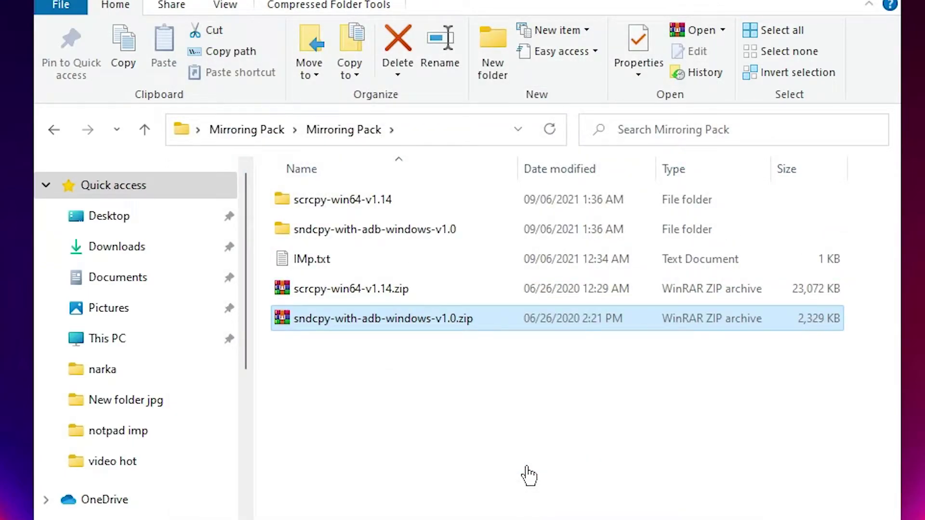
click(356, 204)
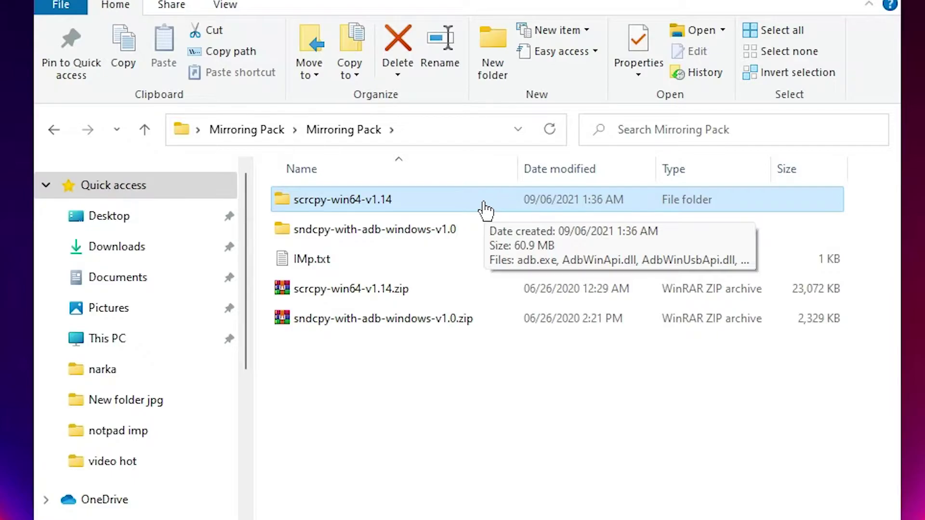
click(385, 232)
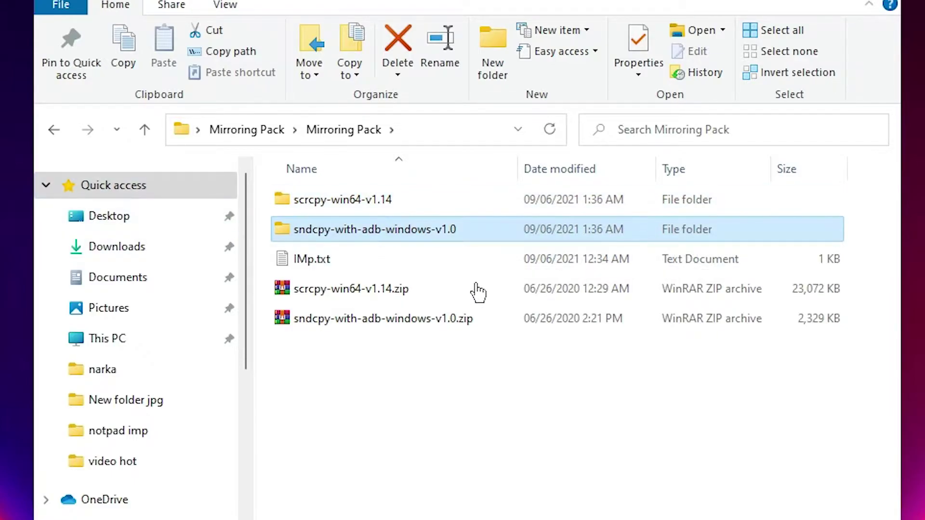
Step: Open the sndcpy-with-adb-windows-v1.0 folder and select sndcpy.apk
double_click(395, 235)
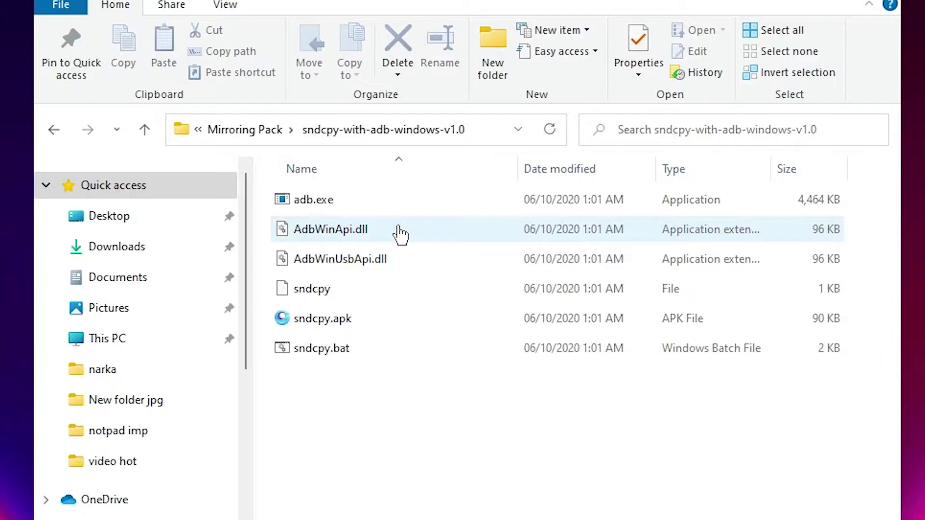
click(331, 328)
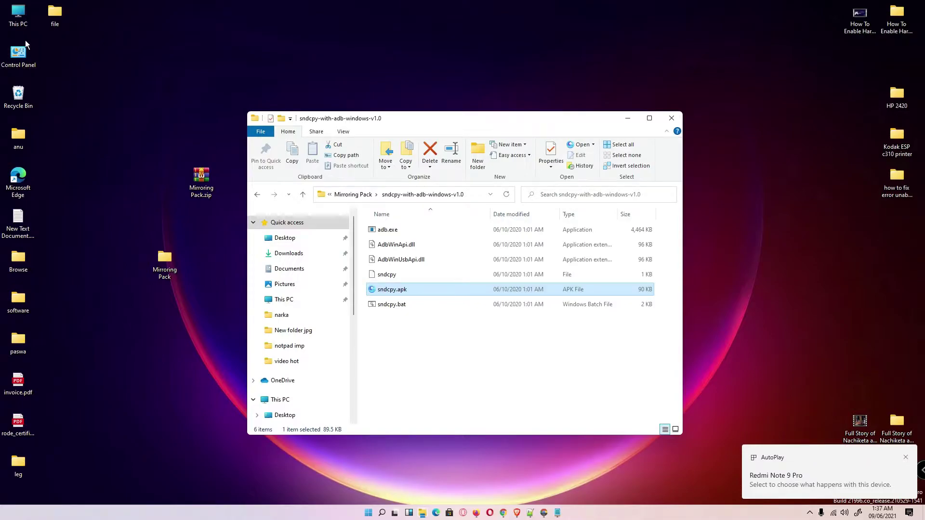
Step: Open a This PC window and arrange it beside the sndcpy folder window
double_click(23, 19)
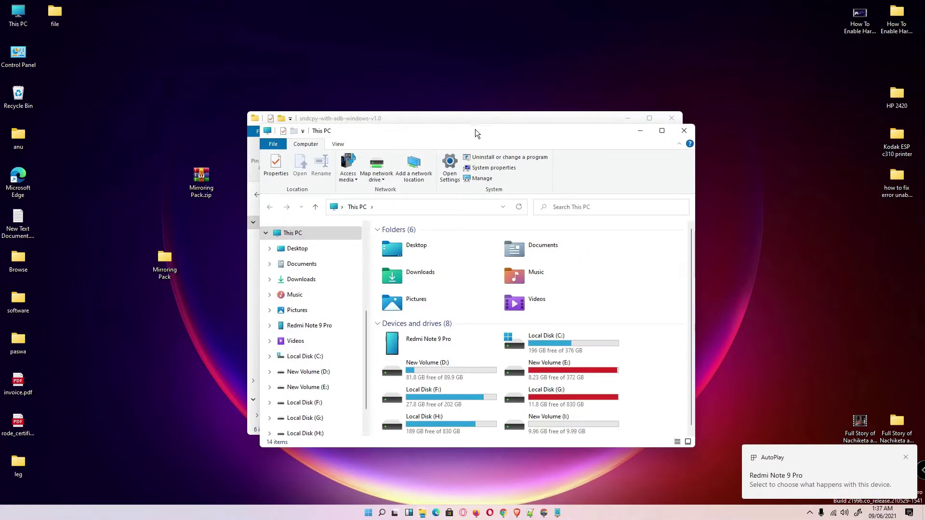
drag(484, 131, 305, 95)
click(556, 130)
drag(603, 67, 900, 34)
Step: Browse the Redmi Note 9 Pro's Internal shared storage to its Download folder
click(406, 352)
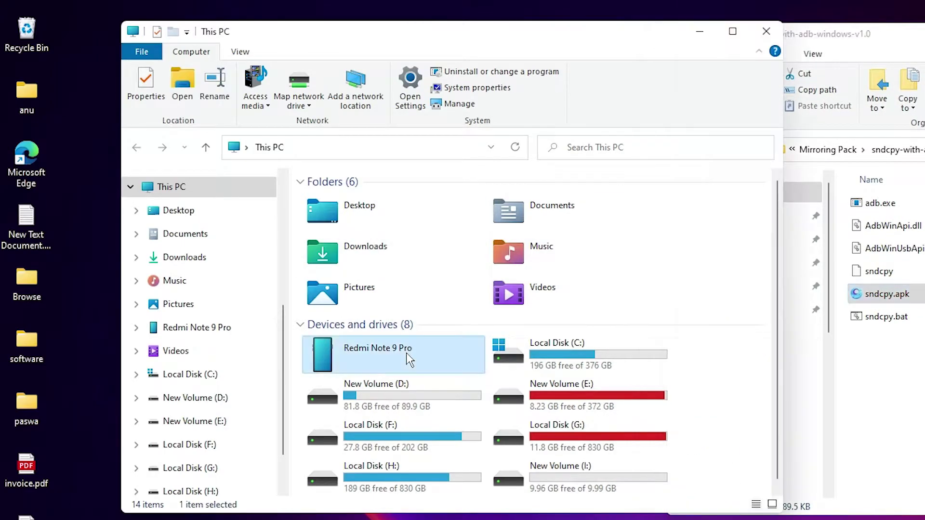
double_click(406, 353)
double_click(407, 190)
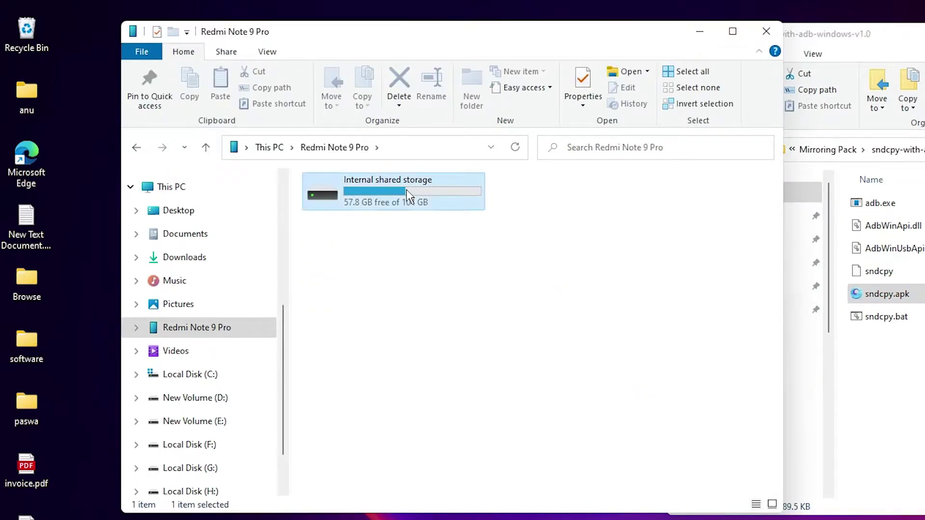
scroll(583, 441, down, 8)
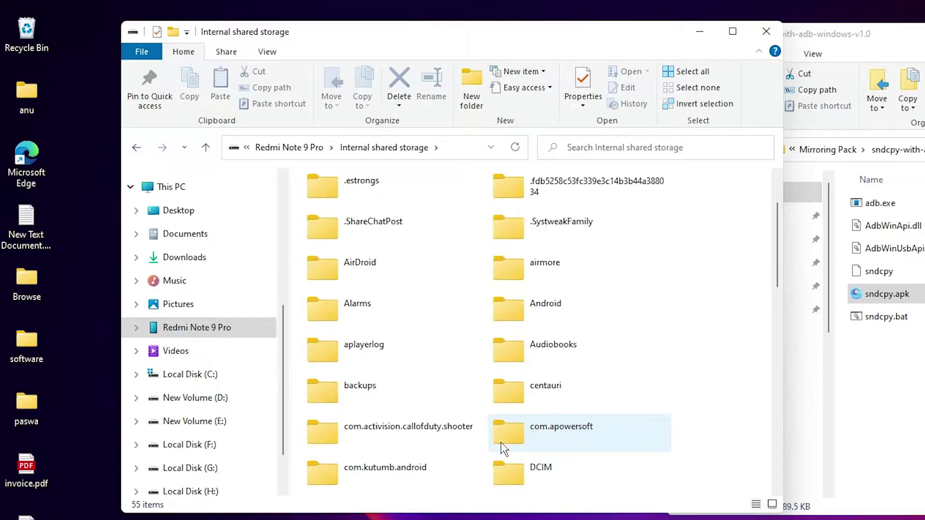
scroll(555, 434, down, 8)
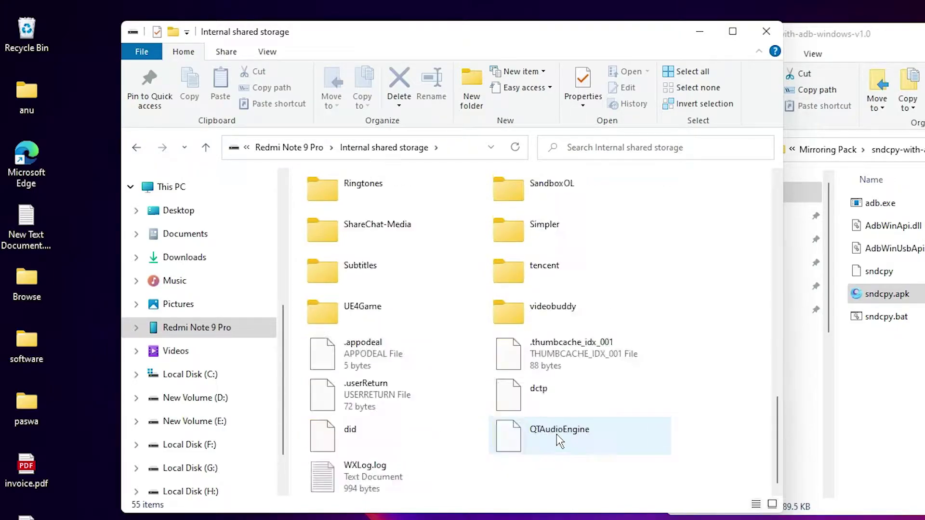
scroll(556, 398, up, 15)
text(download)
key(Return)
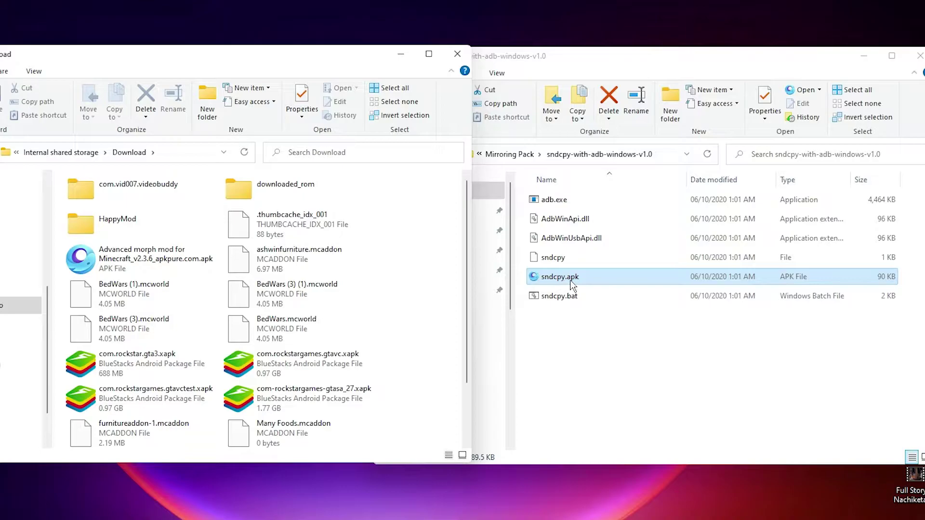
Step: Paste sndcpy.apk into the phone's Download folder and close that window
click(563, 279)
right_click(570, 282)
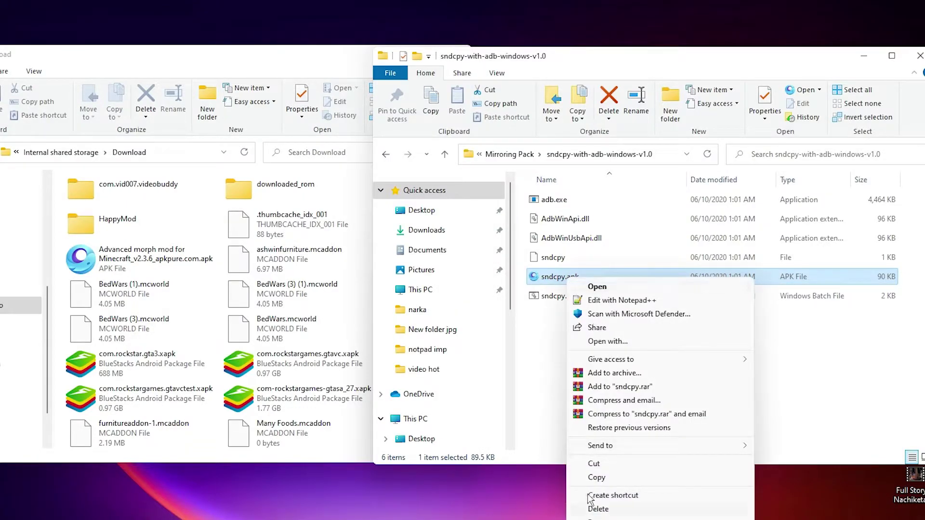
key(Escape)
click(309, 294)
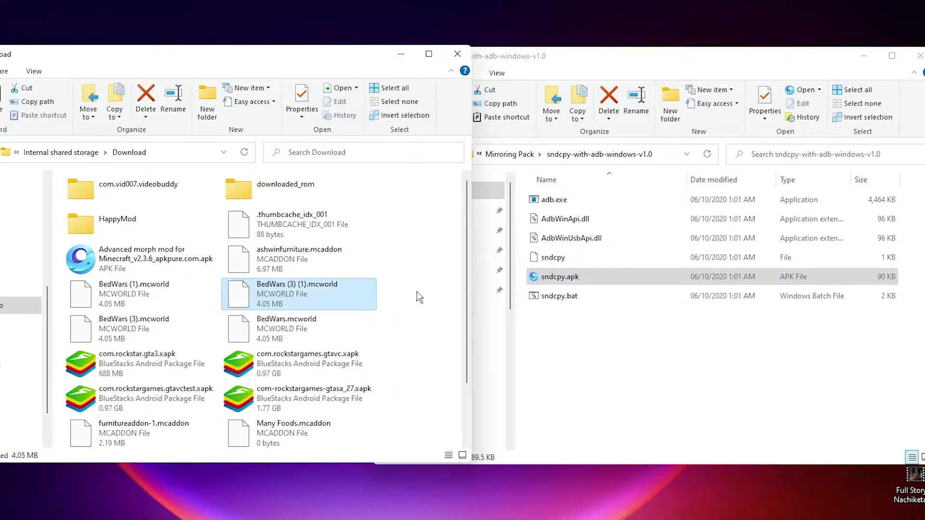
right_click(417, 292)
click(451, 356)
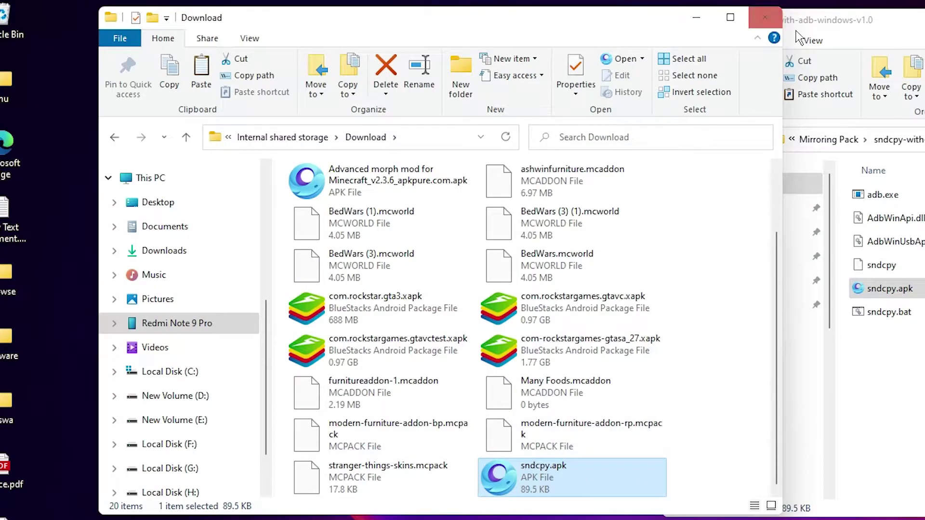
click(765, 17)
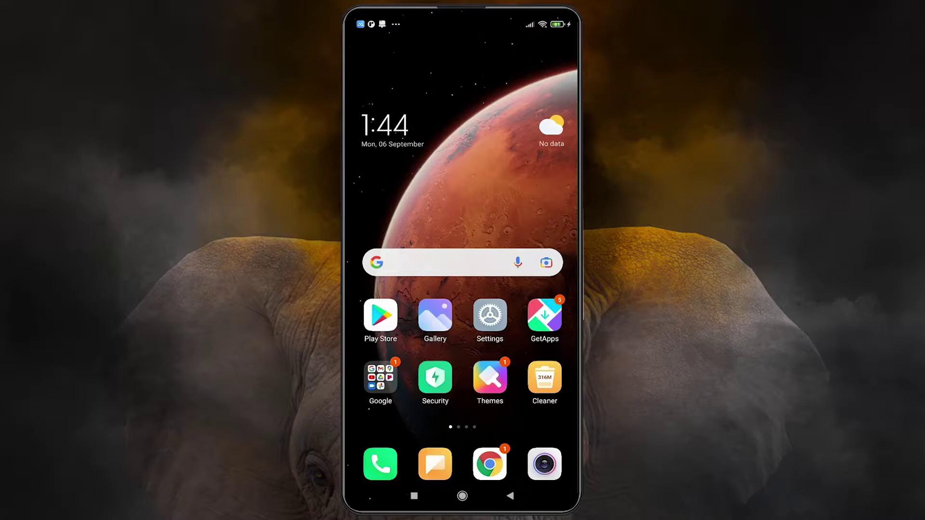
Step: Go to Settings > About phone and tap MIUI version to confirm developer mode is unlocked
click(490, 316)
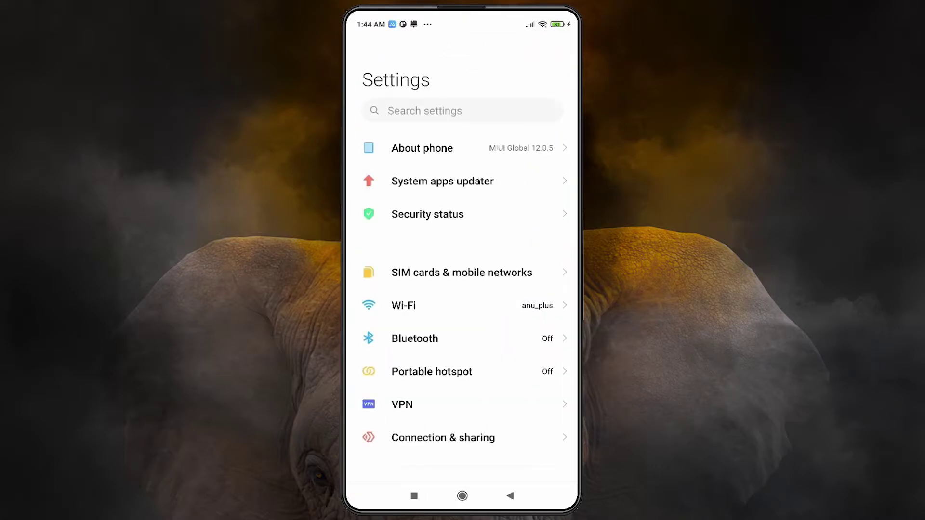
click(453, 154)
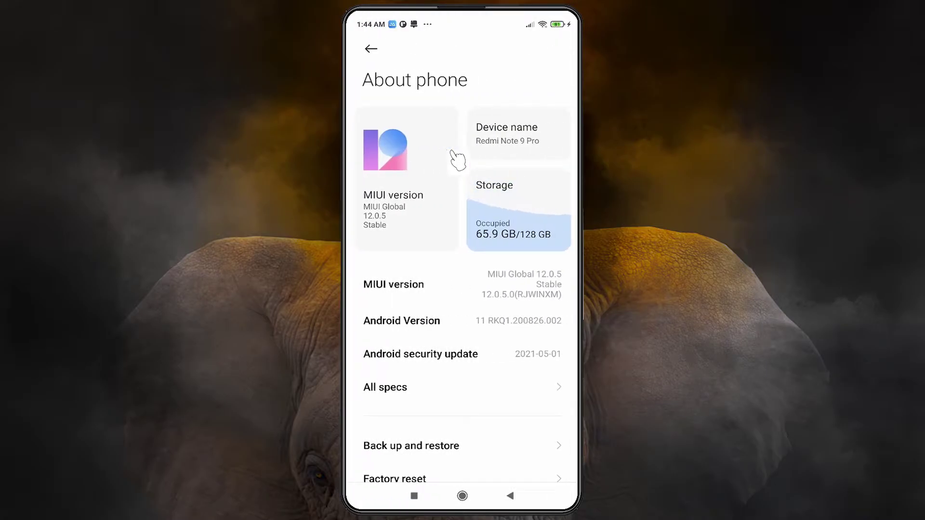
click(420, 296)
click(420, 296)
Step: Navigate from the main Settings list to Additional settings > Developer options
key(Escape)
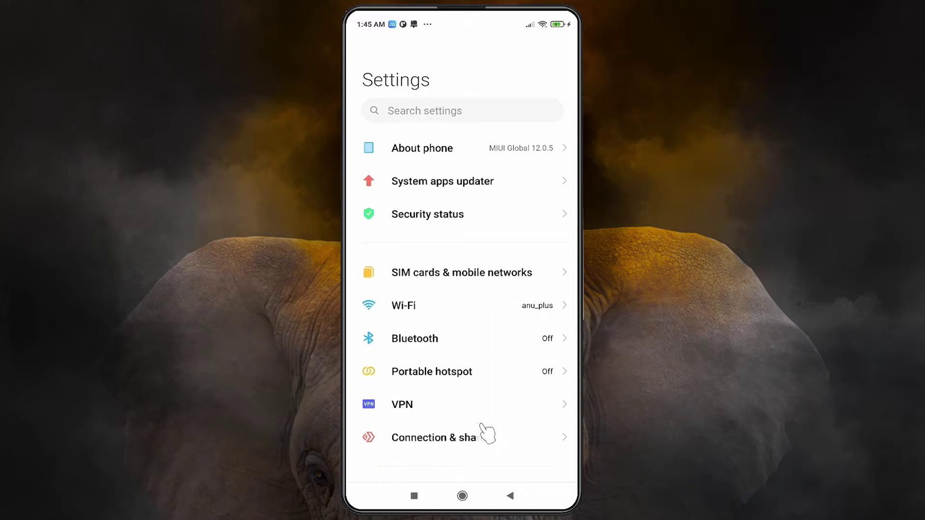
scroll(499, 445, down, 1)
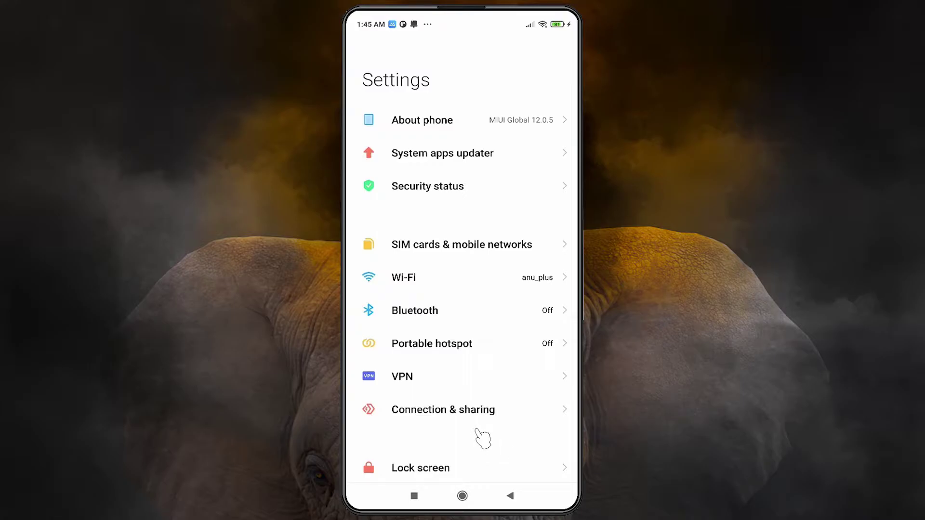
scroll(481, 438, down, 1)
scroll(482, 438, down, 10)
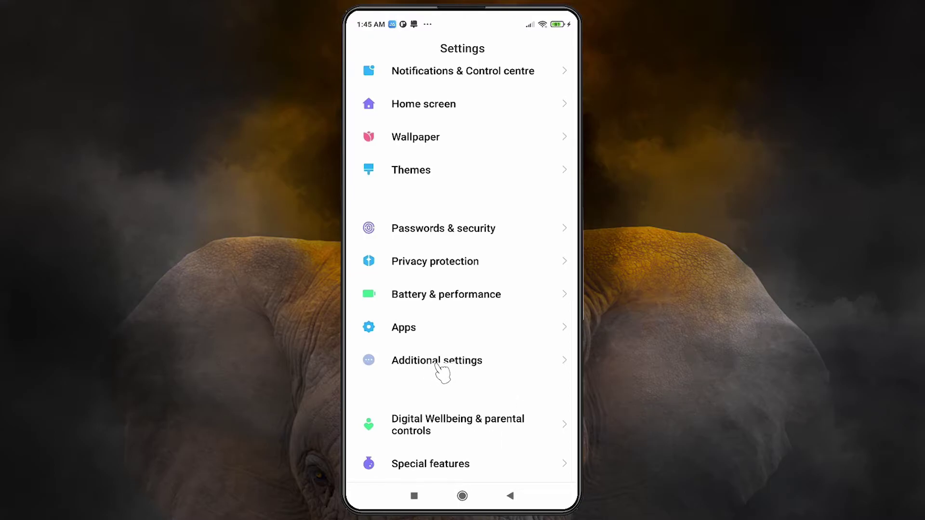
click(442, 371)
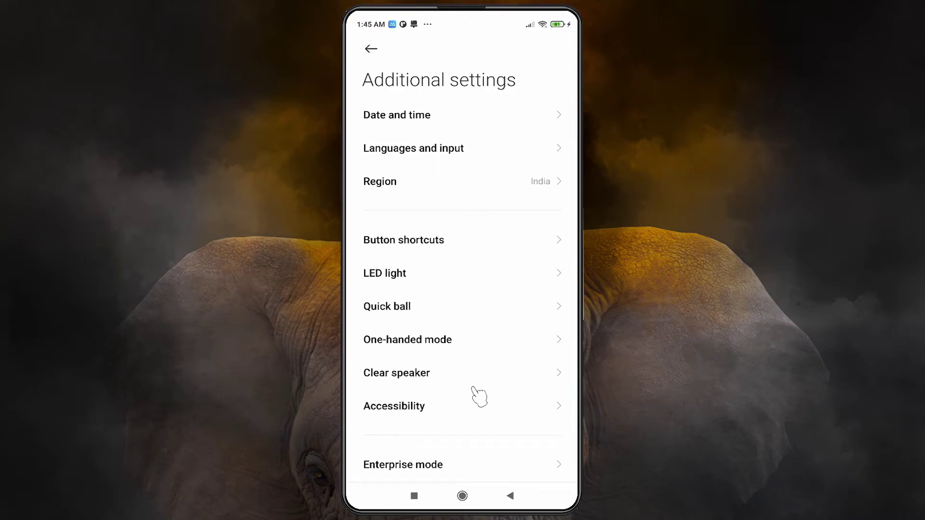
scroll(478, 395, down, 5)
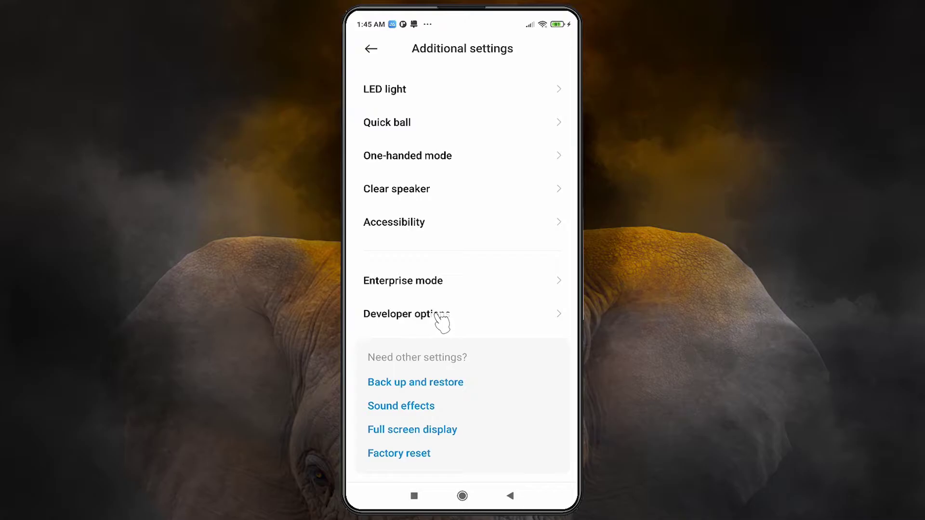
click(441, 319)
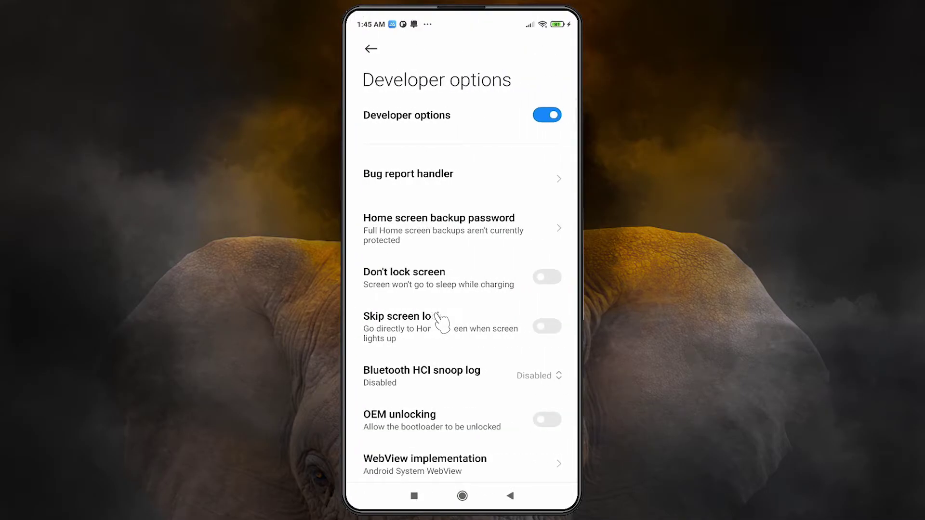
Step: Toggle Developer options off and back on, confirming the development-settings prompt
click(574, 125)
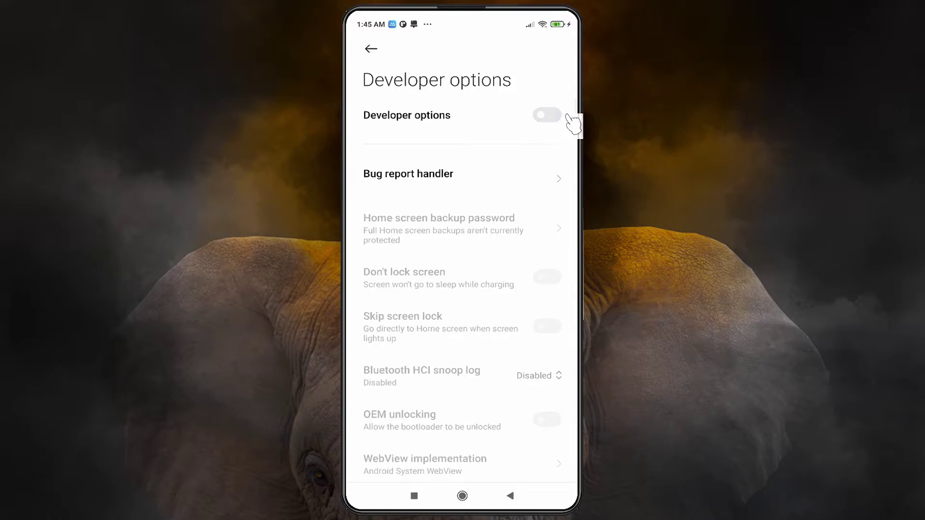
click(553, 107)
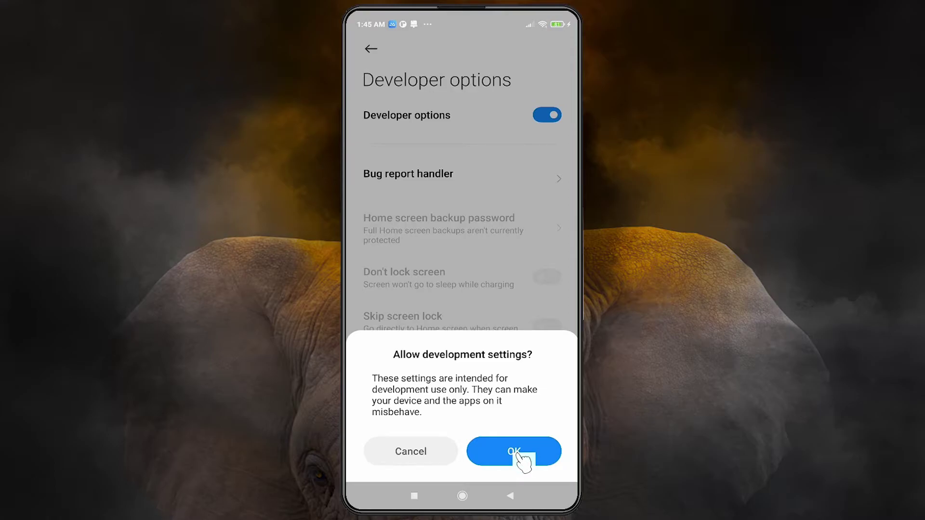
click(519, 455)
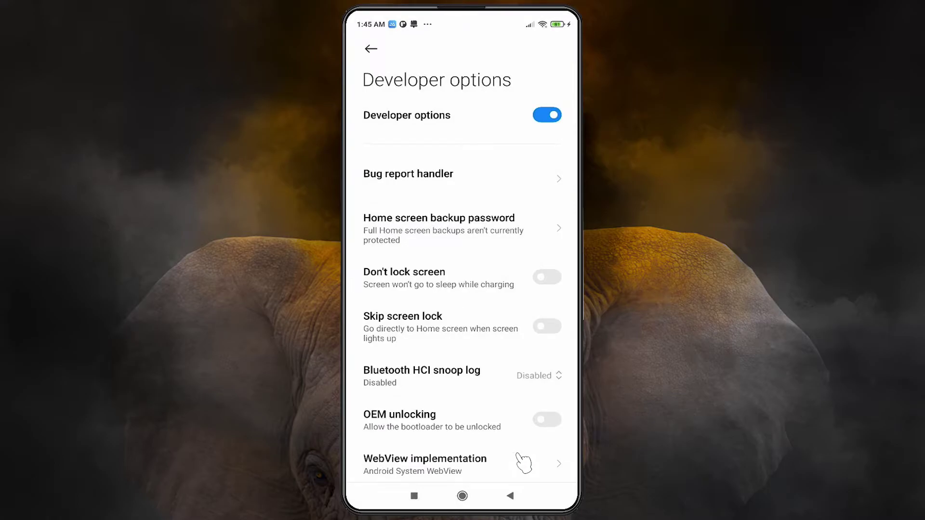
scroll(523, 462, down, 5)
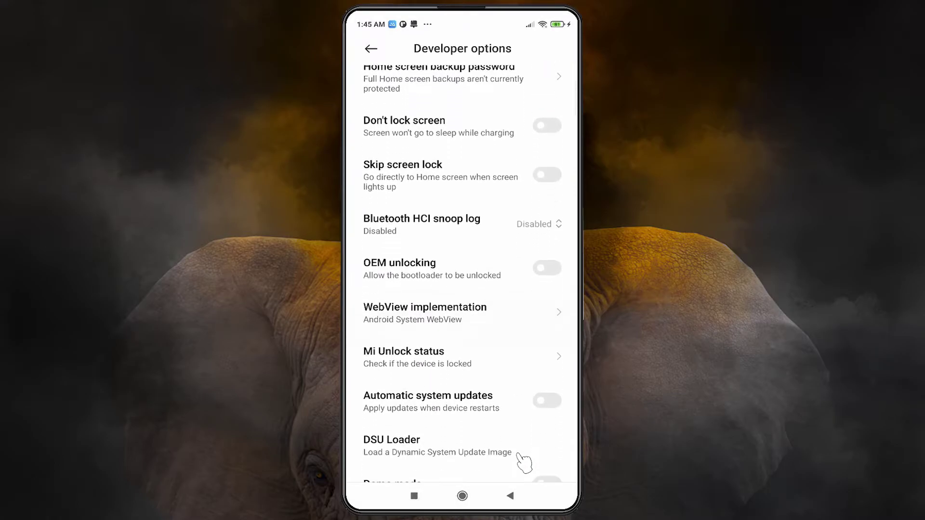
Step: Enable USB debugging, accept the risk warnings, allow this computer, and choose No data transfer
scroll(523, 463, down, 10)
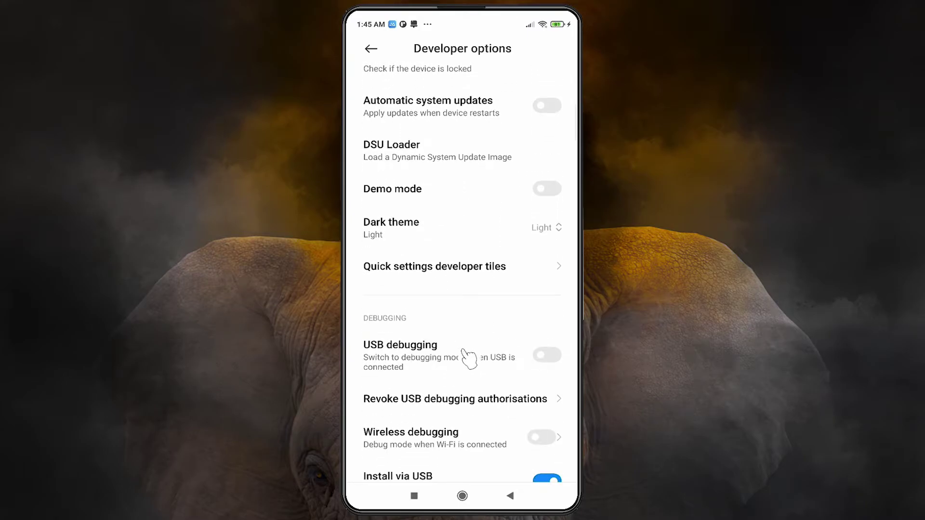
scroll(453, 362, down, 1)
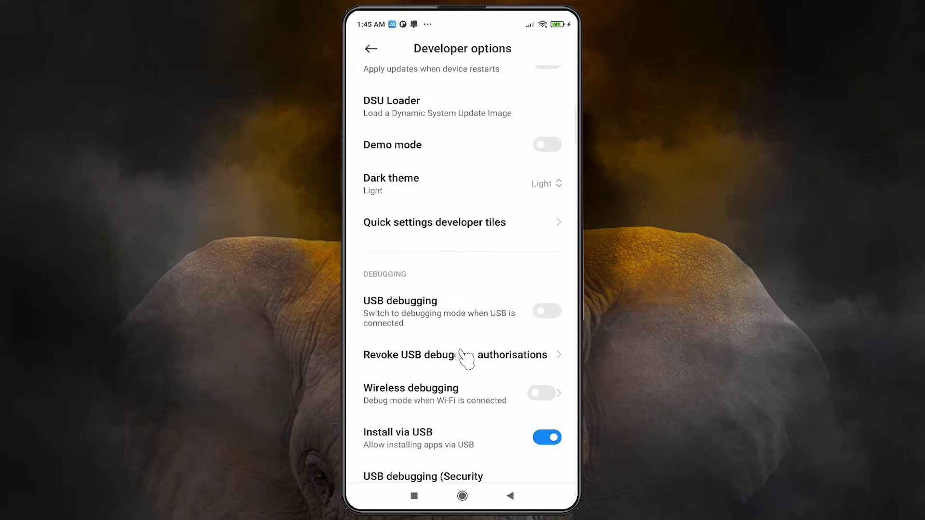
scroll(554, 324, down, 1)
click(549, 316)
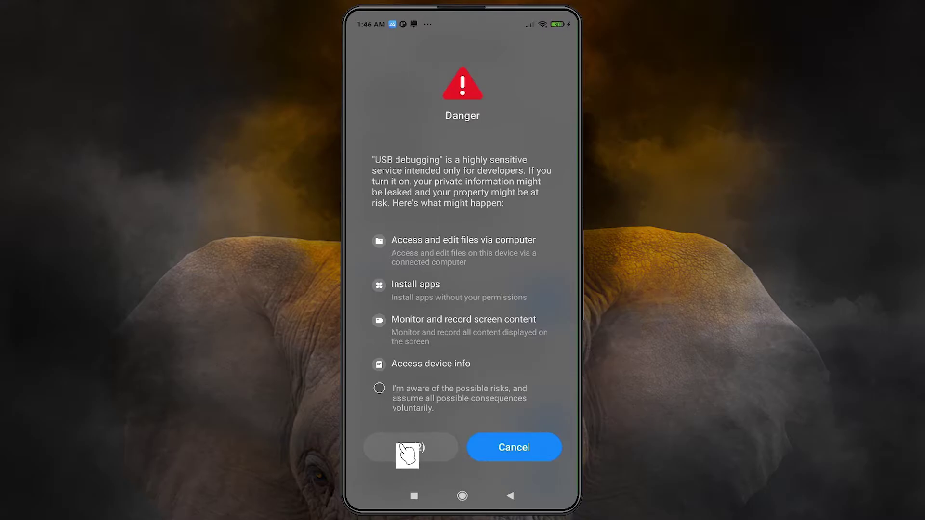
click(380, 389)
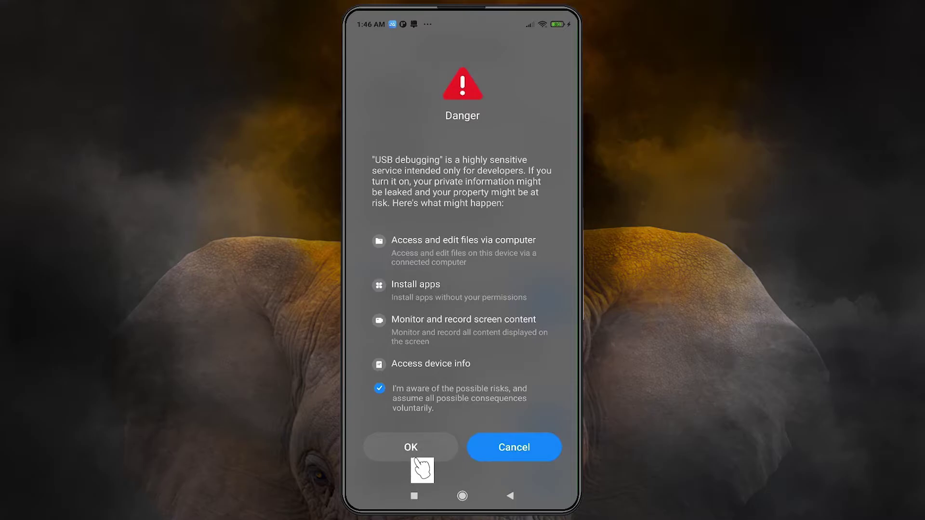
click(417, 459)
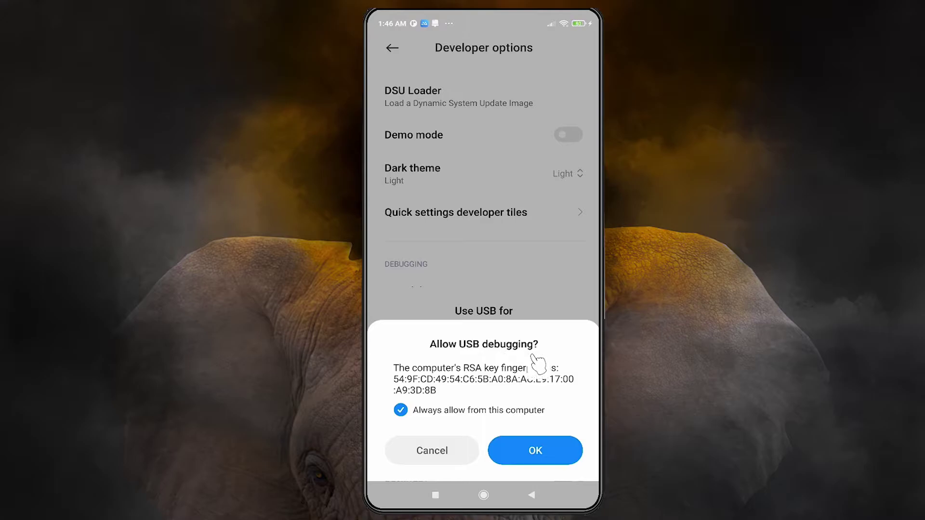
click(532, 458)
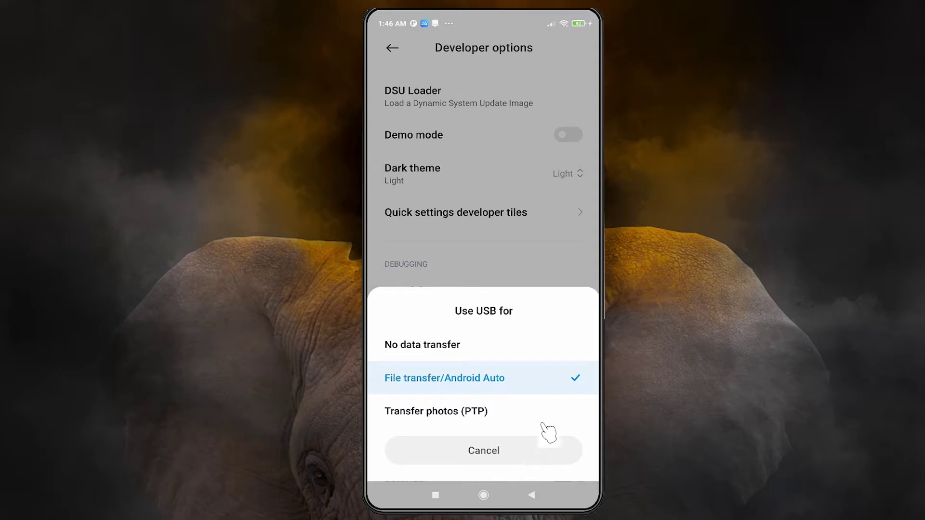
click(489, 348)
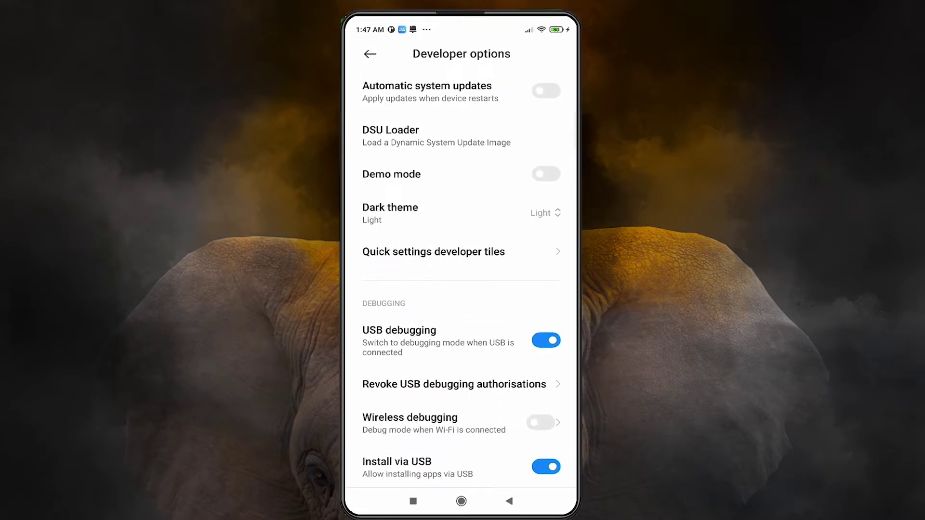
Step: From the second home page, open File Manager > Downloads and install sndcpy.apk
click(461, 501)
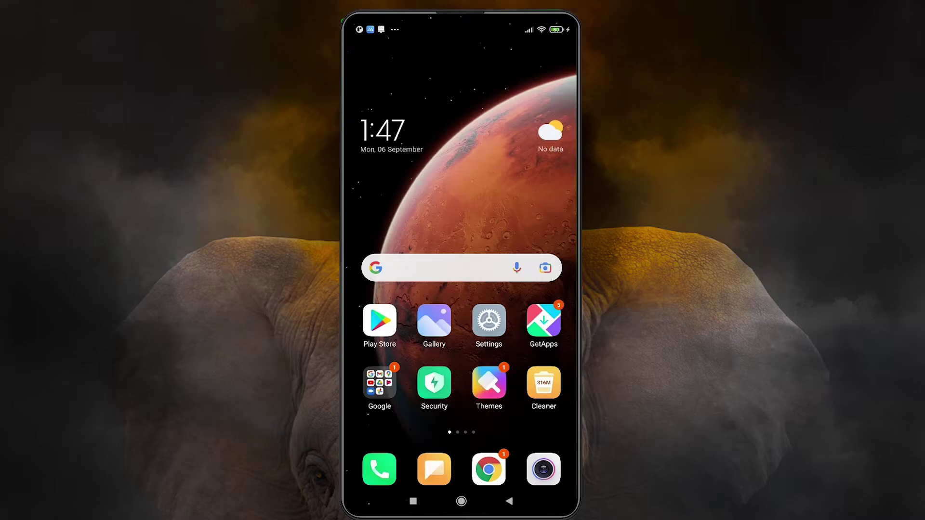
drag(530, 216, 386, 217)
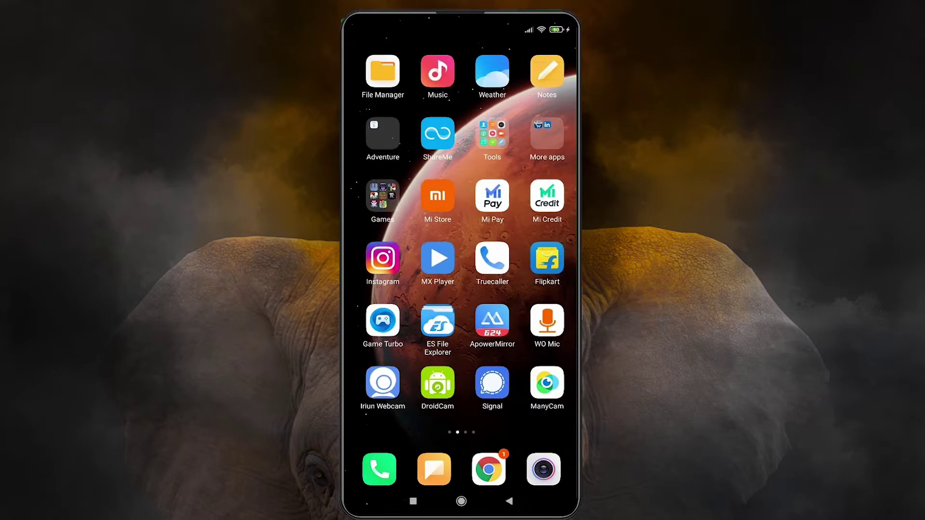
drag(530, 217, 450, 217)
click(379, 71)
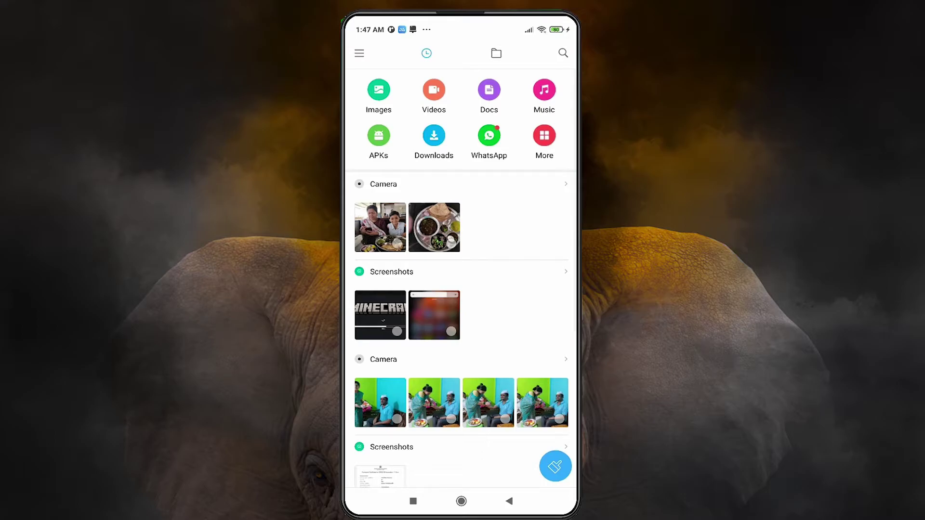
click(433, 138)
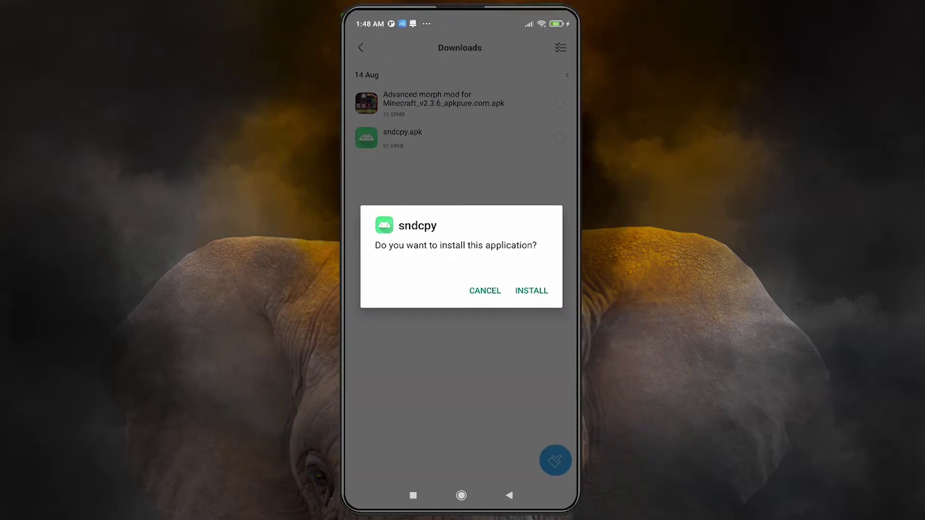
click(531, 291)
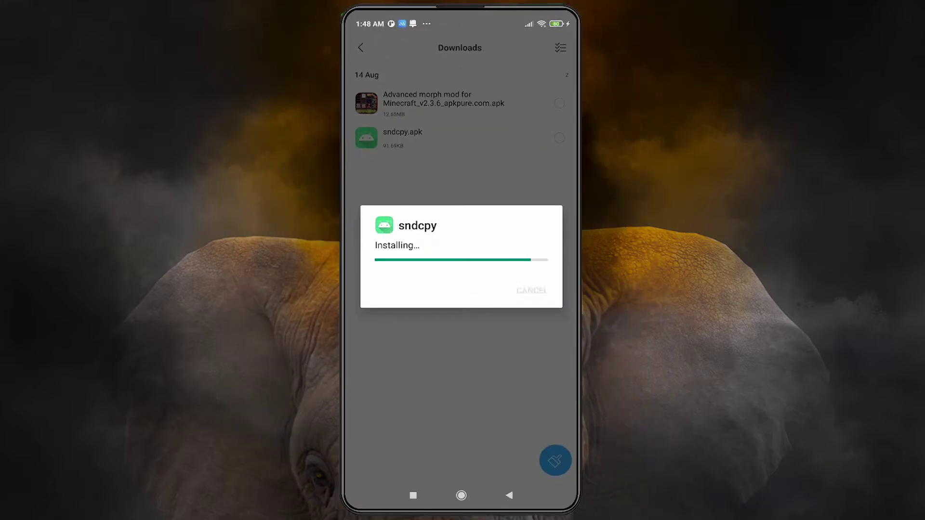
click(533, 290)
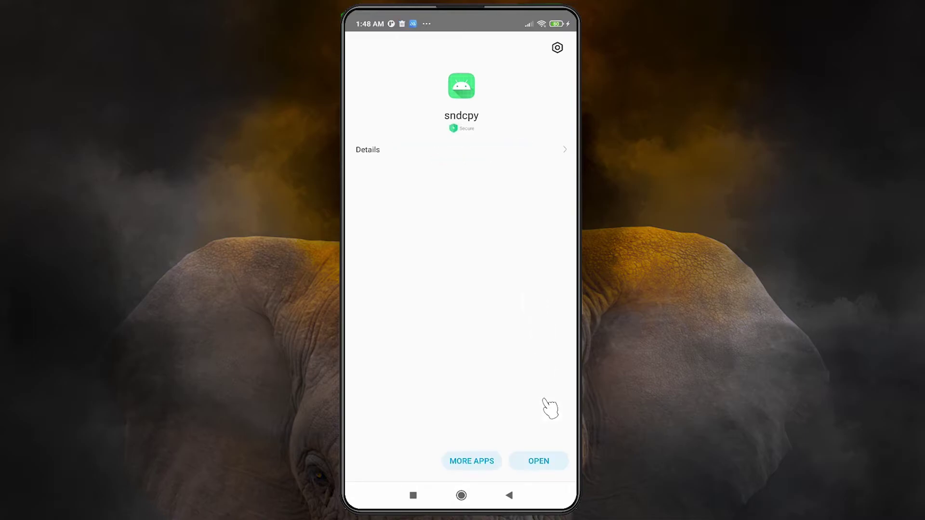
Step: Launch sndcpy, allow screen capture, and grant audio recording while using the app
click(539, 462)
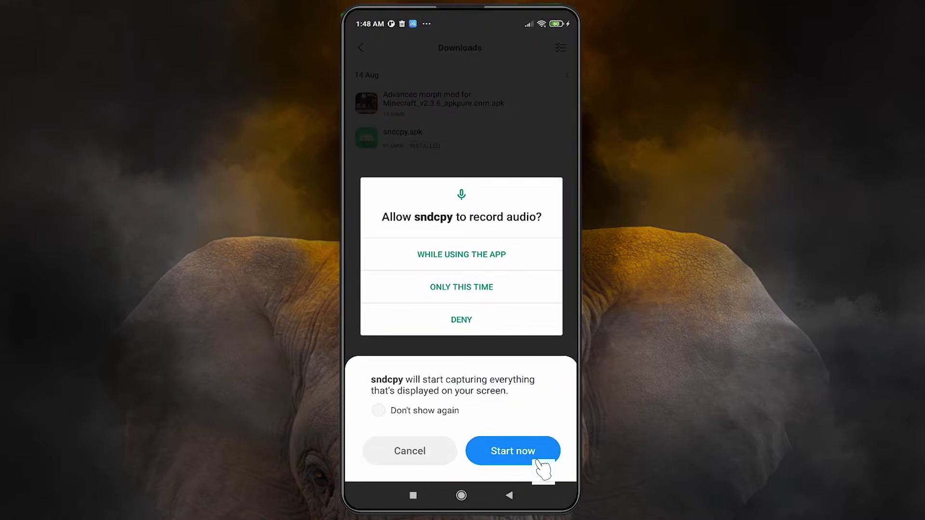
click(538, 461)
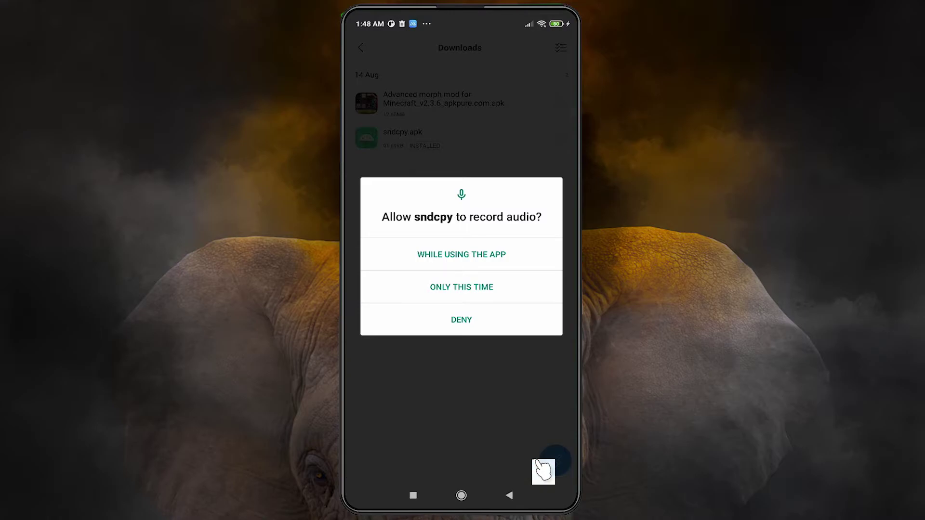
click(462, 255)
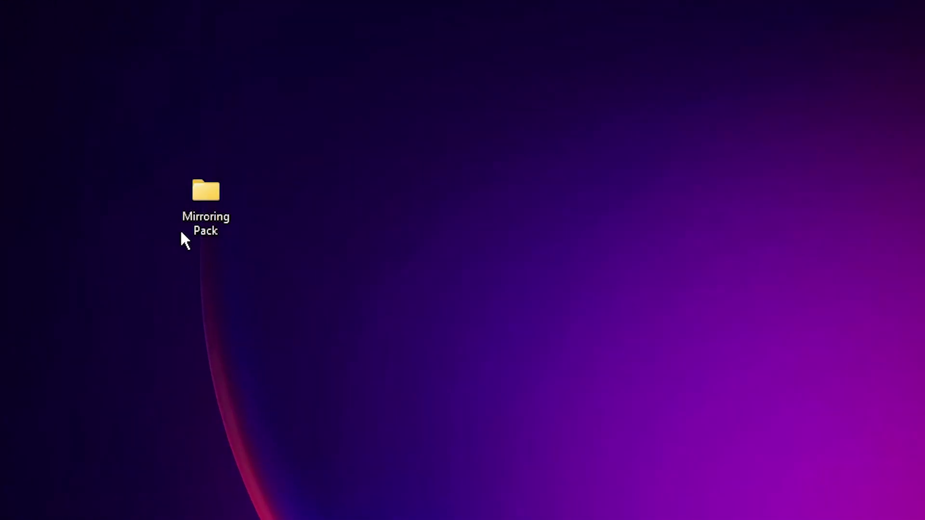
Step: Read the IMp.txt note in Mirroring Pack > Mirroring Pack, then view the videolan.org VLC page in Chrome
double_click(210, 216)
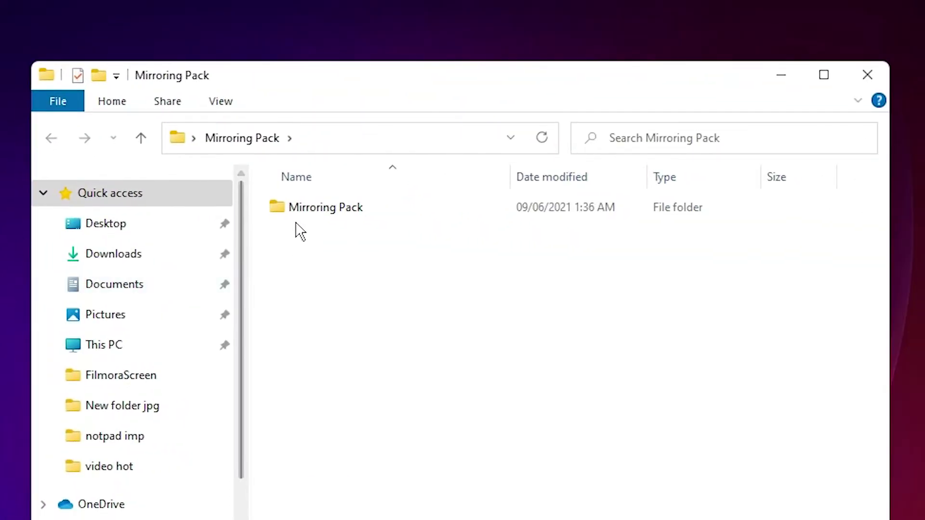
double_click(299, 218)
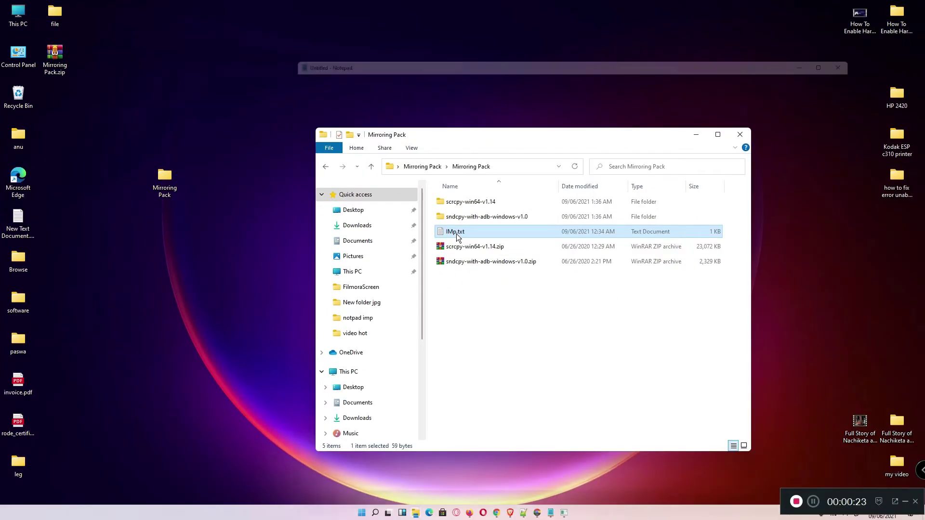
double_click(310, 272)
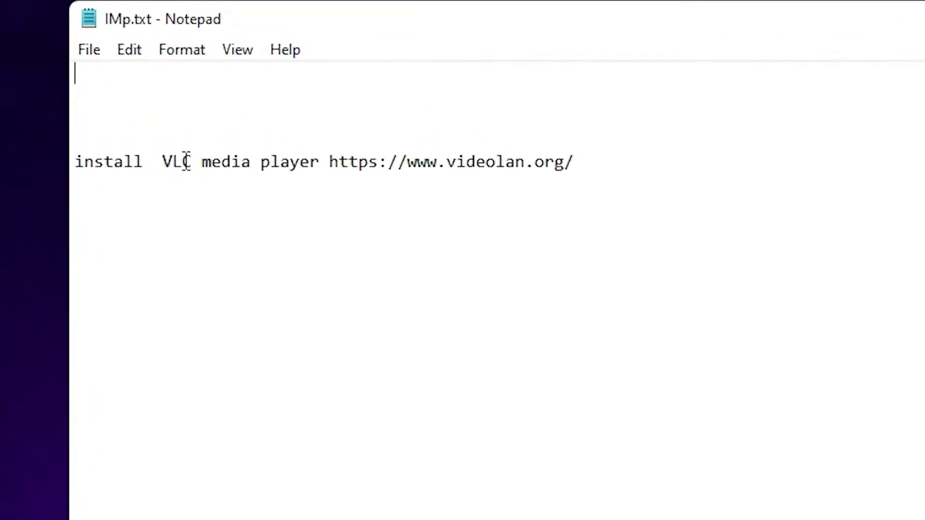
click(837, 42)
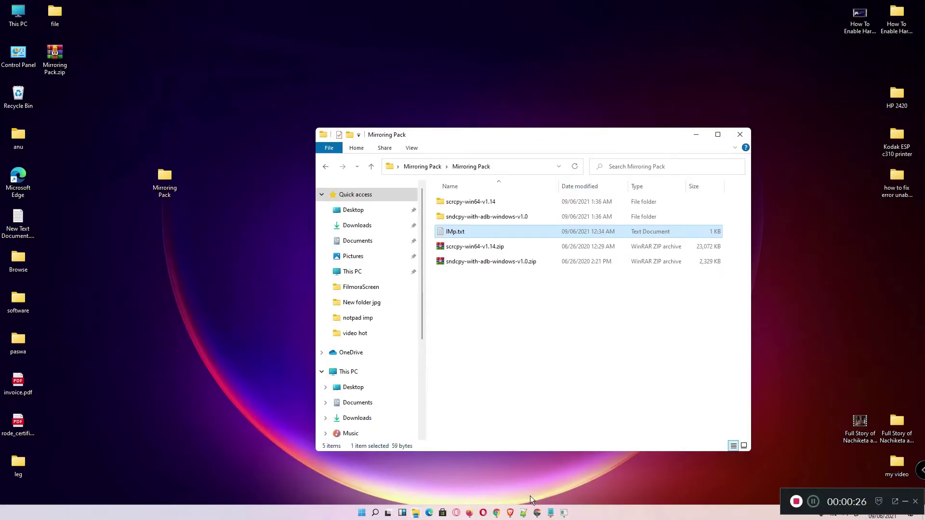
click(537, 513)
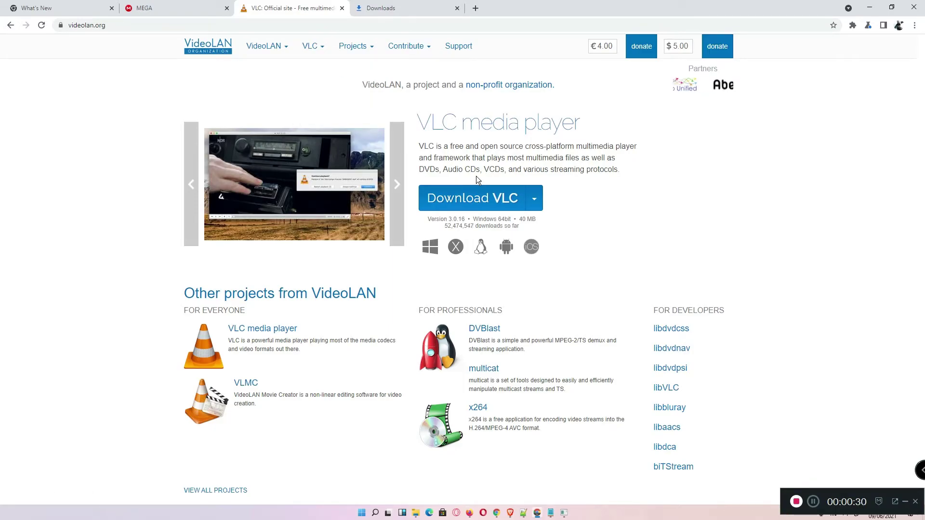
Step: Minimize Chrome and deselect IMp.txt in the inner Mirroring Pack folder
click(870, 8)
click(493, 325)
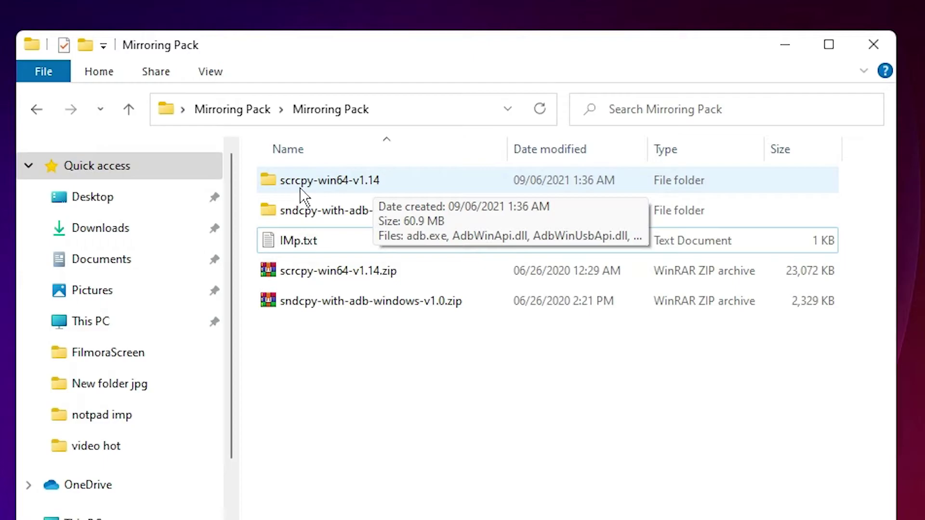
Step: Run scrcpy.exe from the scrcpy-win64-v1.14 folder to mirror the Redmi Note 9 Pro
double_click(364, 185)
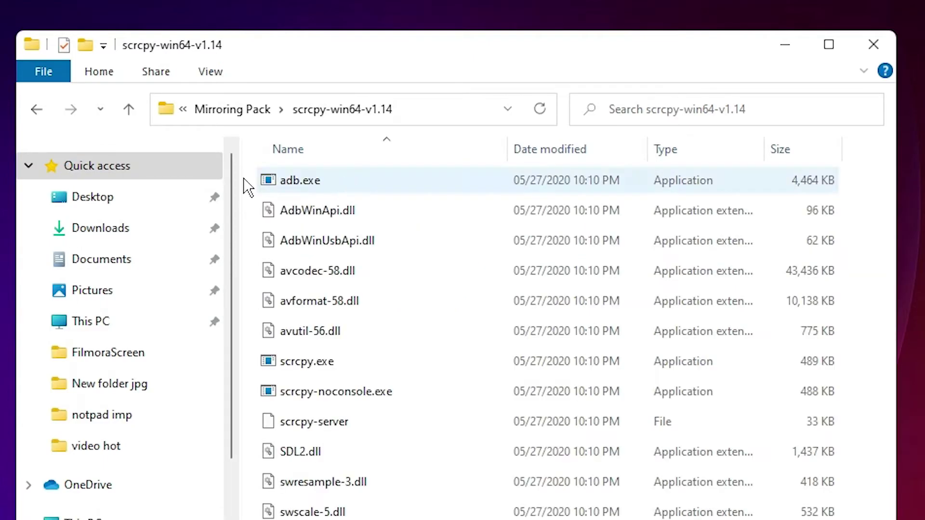
double_click(324, 369)
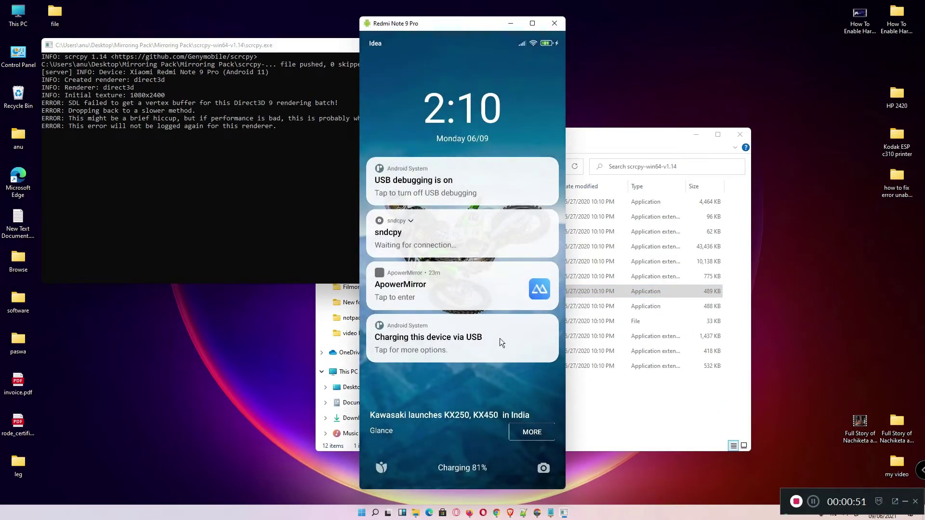
click(627, 421)
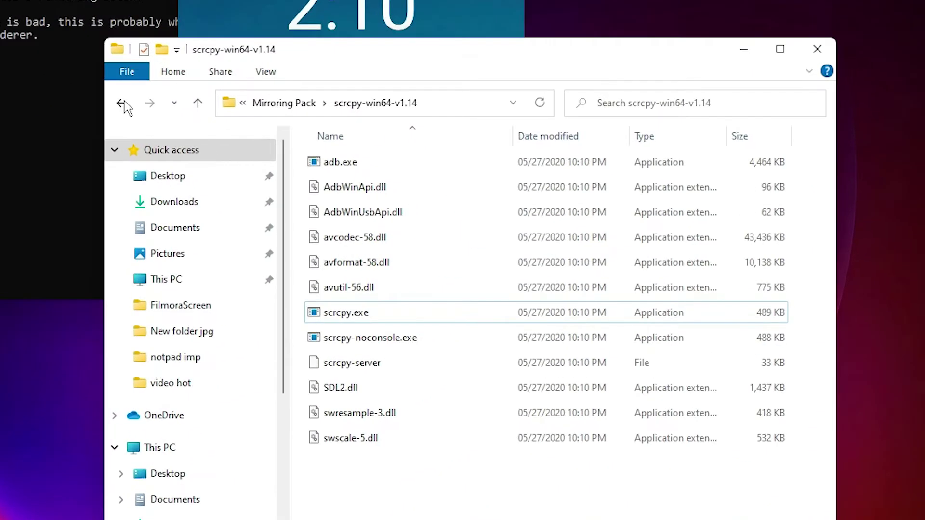
Step: Go back to Mirroring Pack and run sndcpy.bat from the sndcpy-with-adb-windows-v1.0 folder
click(121, 103)
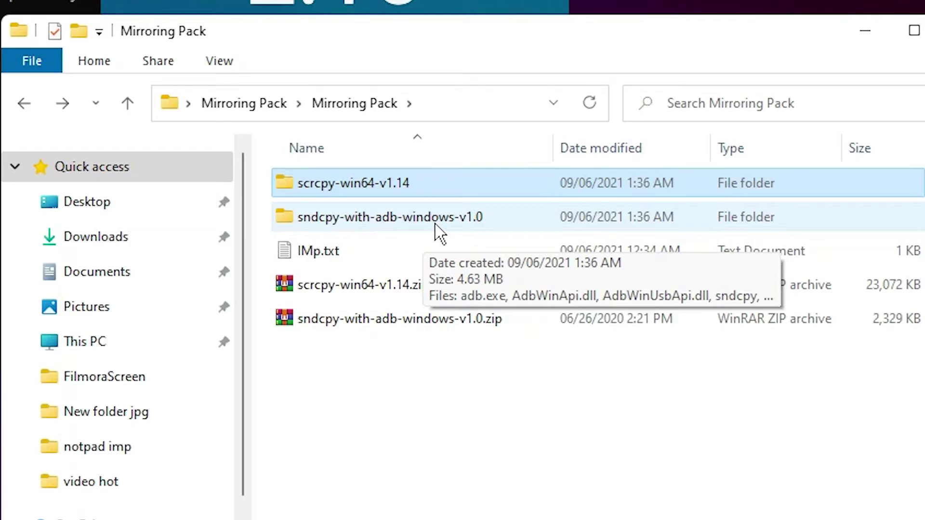
click(394, 218)
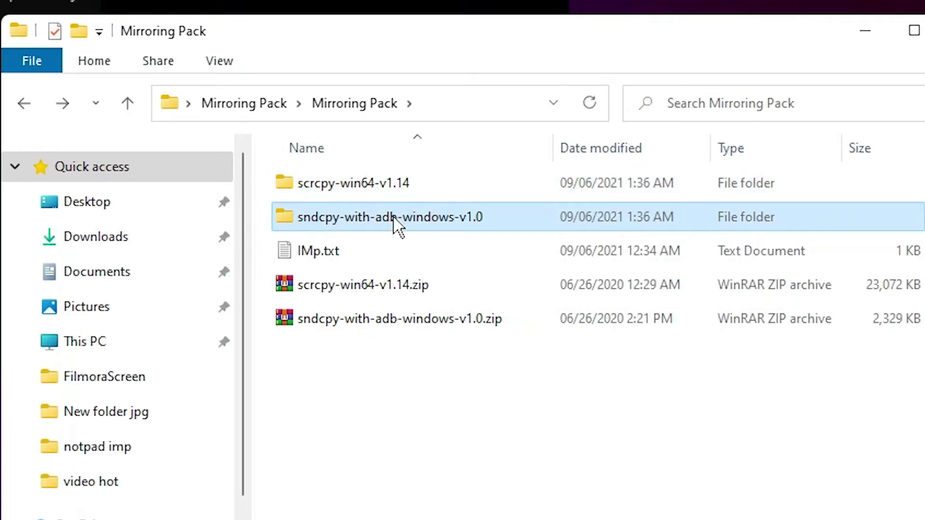
double_click(395, 222)
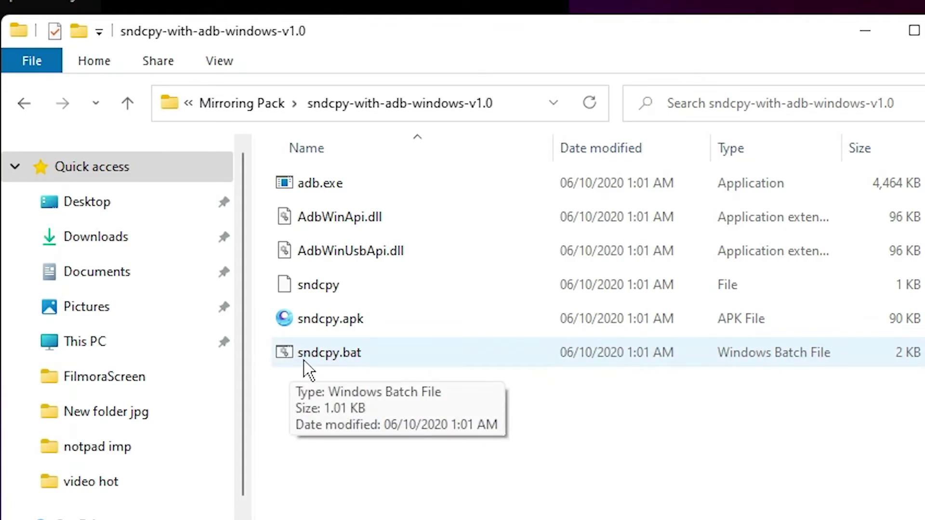
double_click(344, 359)
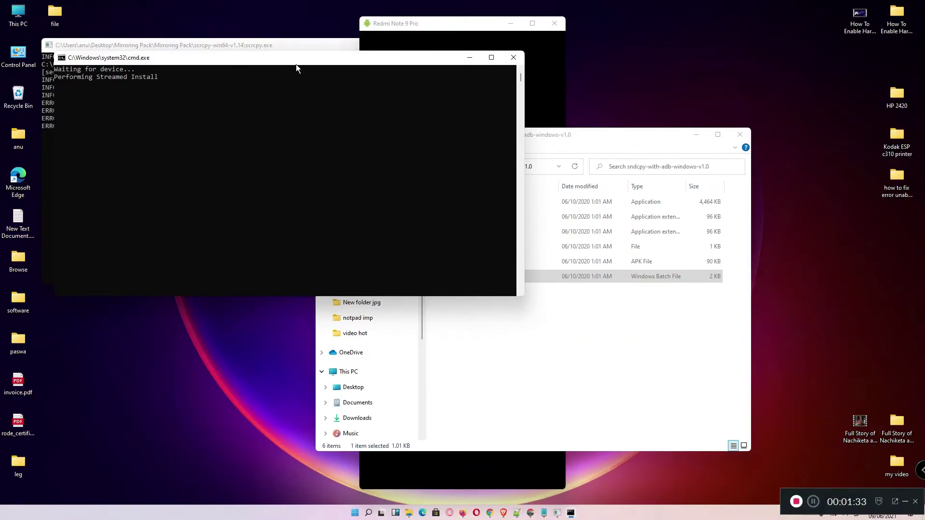
Step: Move the sndcpy console aside, confirm its prompt, and close Explorer to reveal the phone's capture request
drag(293, 59, 277, 122)
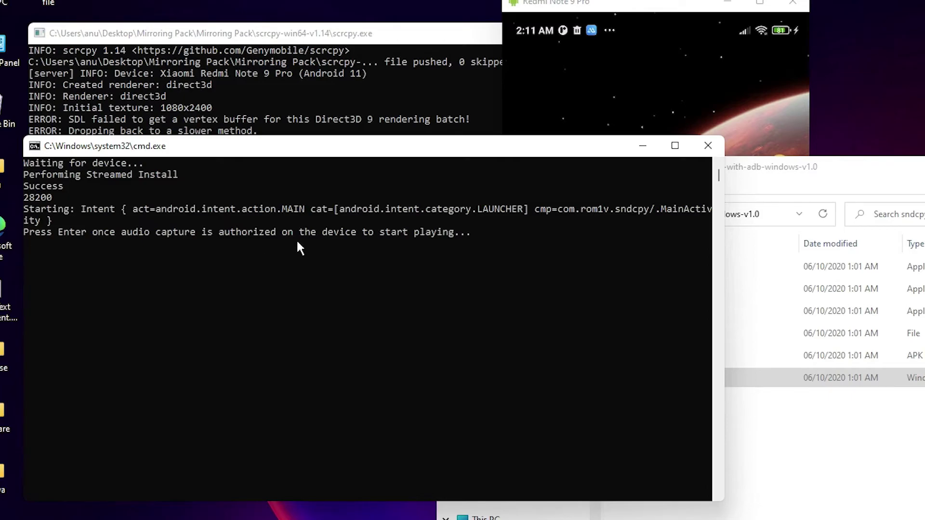
key(Return)
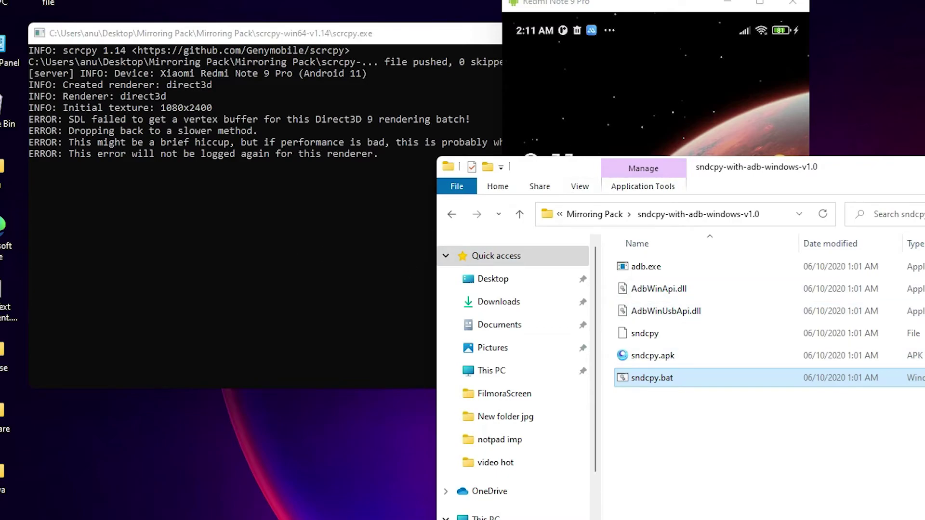
key(alt+F4)
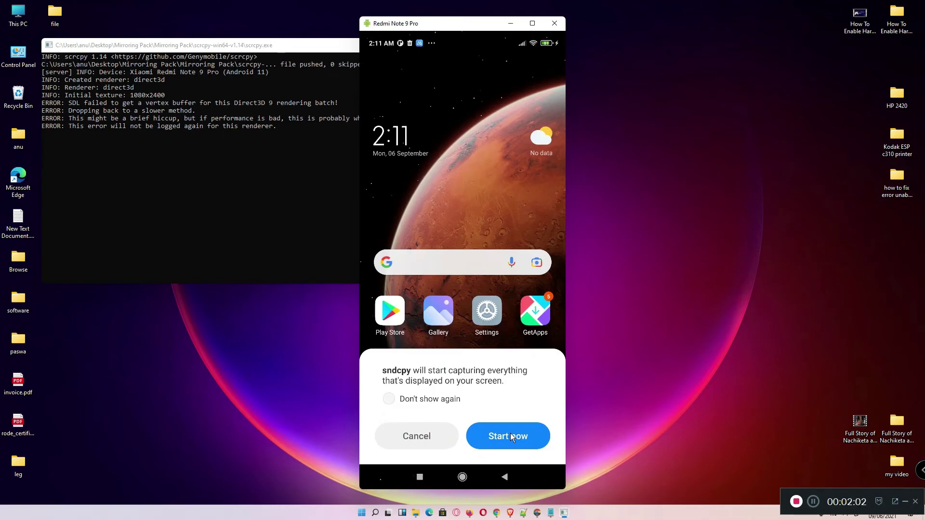
Step: Approve Start now on the phone and confirm in the sndcpy console so it reports 'Playing audio...'
click(510, 434)
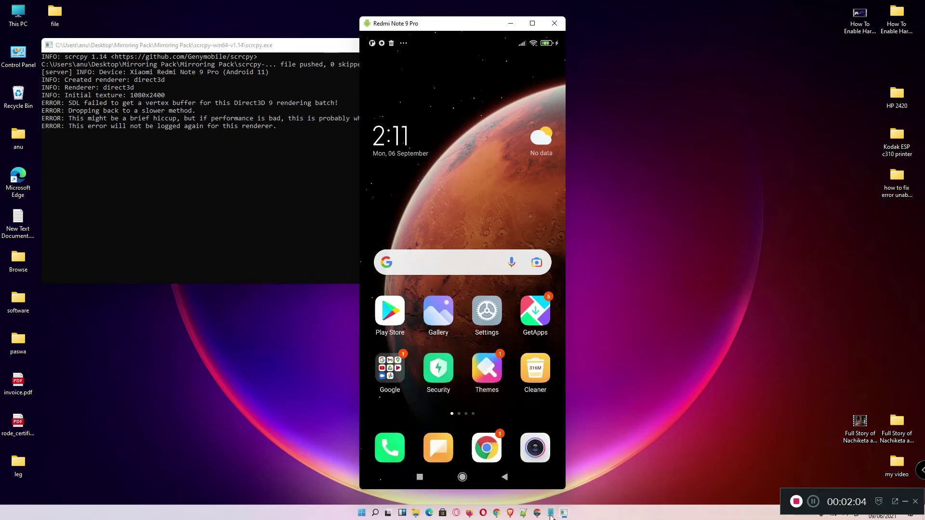
click(415, 513)
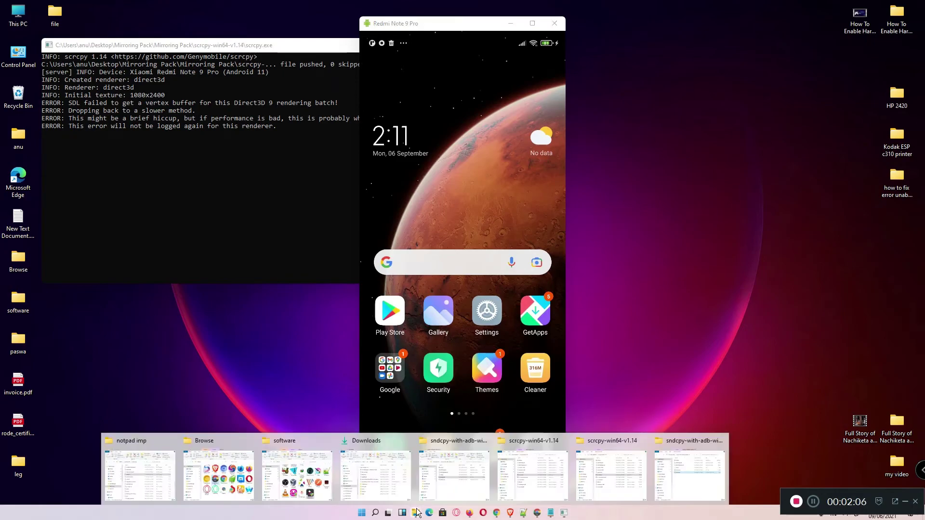
click(711, 470)
double_click(464, 275)
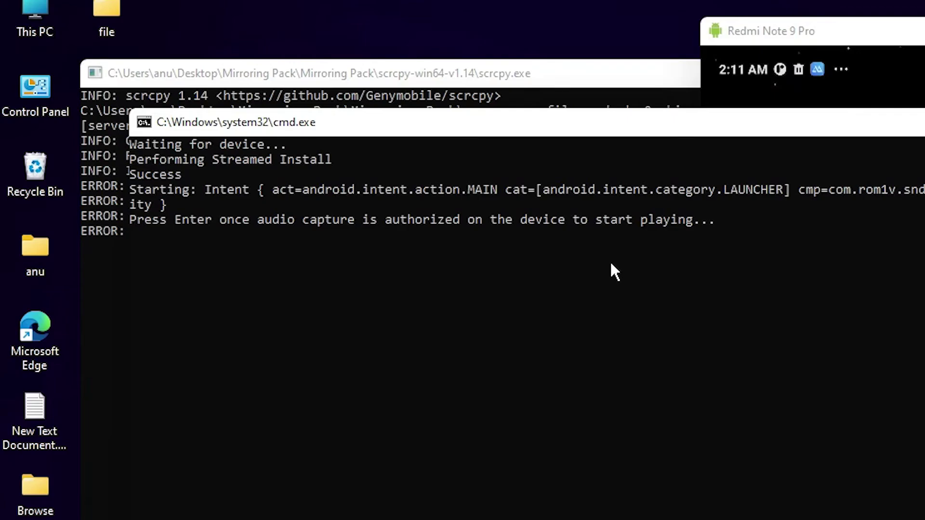
key(Return)
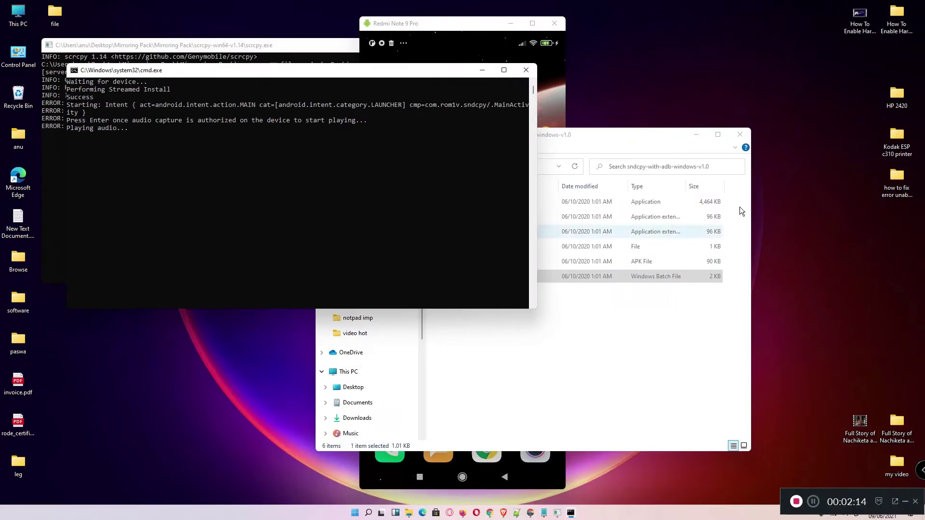
click(696, 135)
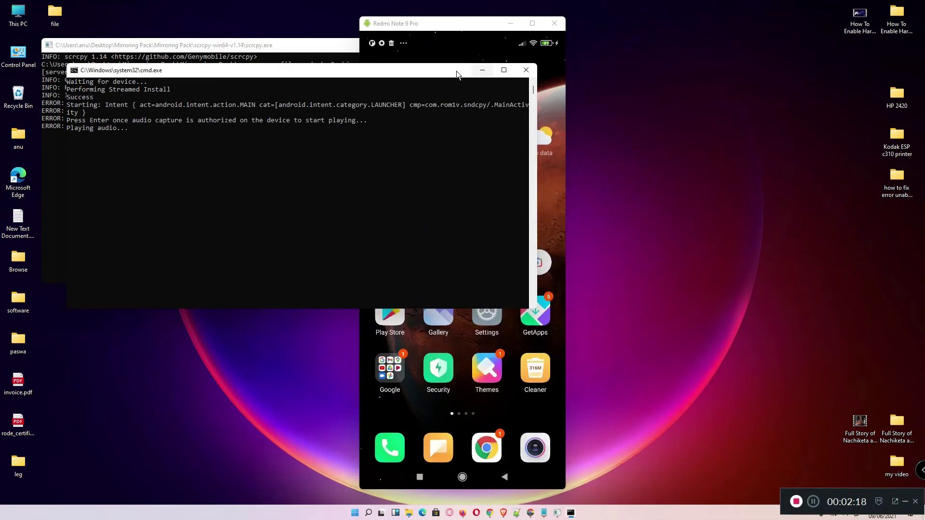
click(298, 43)
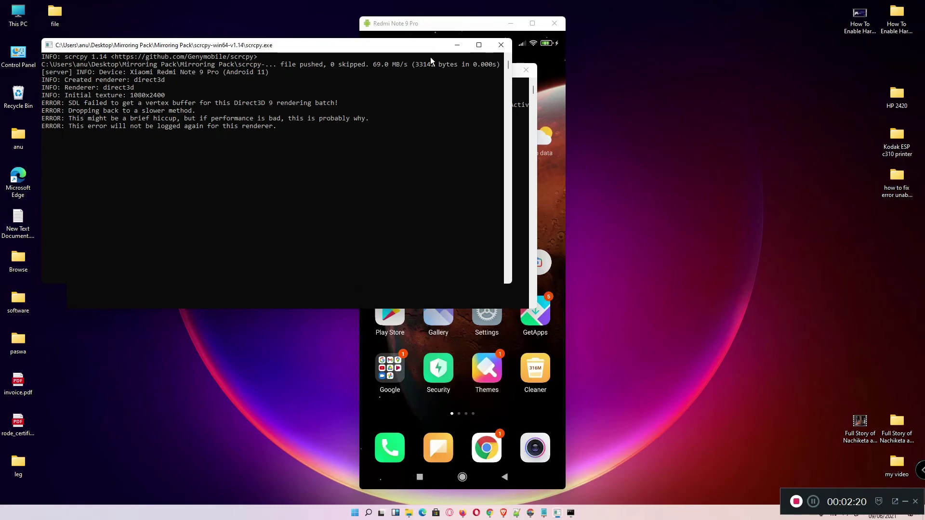
Step: Minimize the scrcpy and sndcpy consoles and maximize the mirrored phone window showing Battlegrounds India
click(458, 46)
click(481, 70)
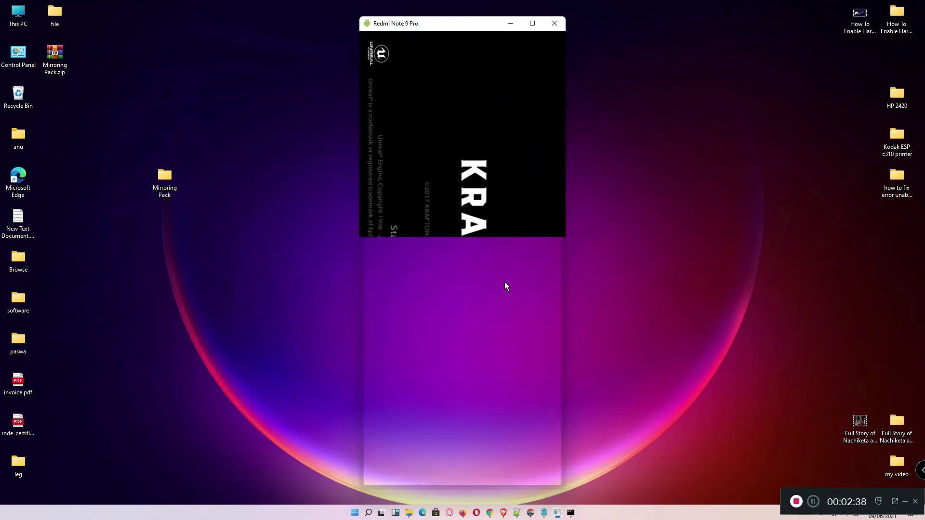
drag(569, 24, 514, 172)
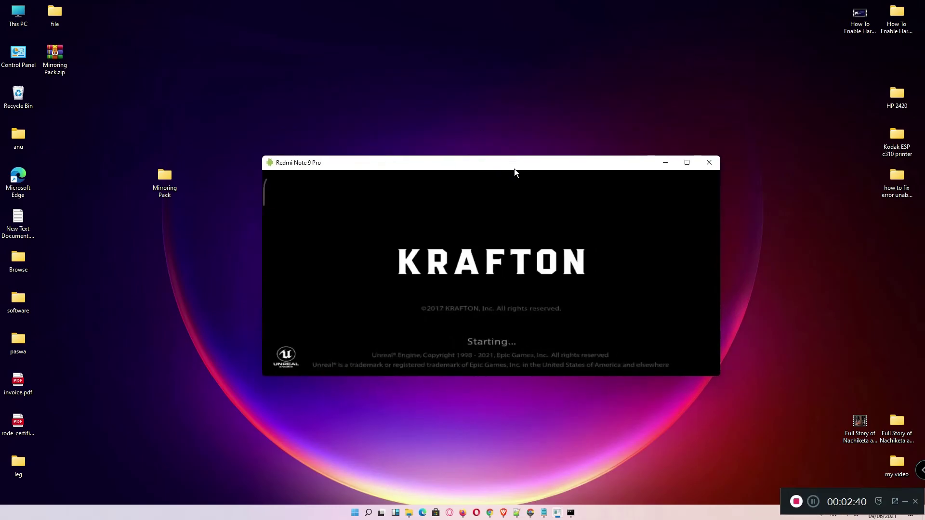
double_click(511, 162)
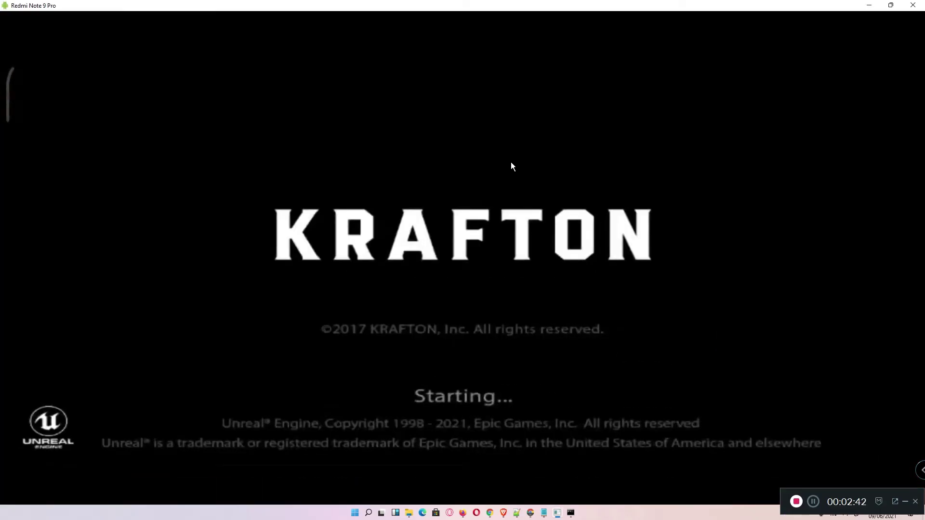